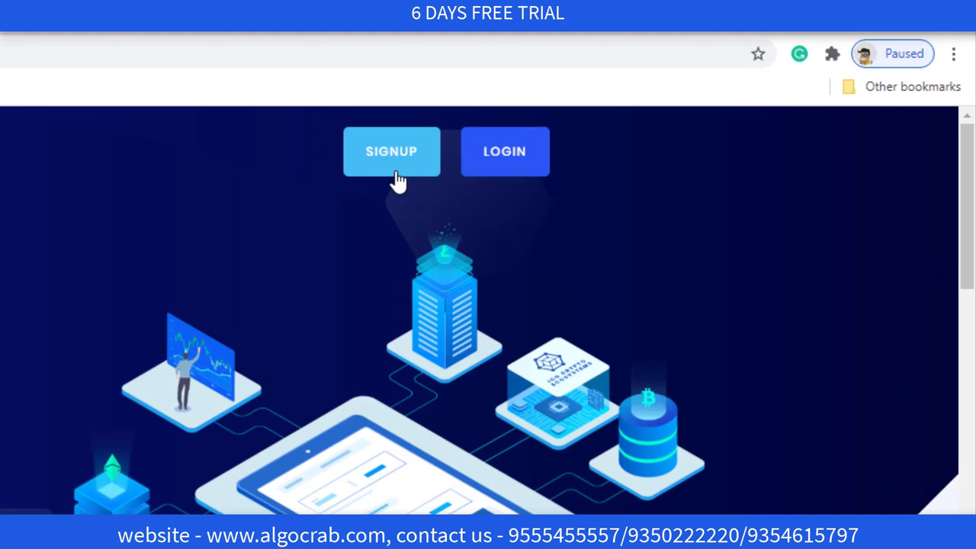
# Open the free-account sign-up form and autofill the user's name and e-mail address
pyautogui.click(396, 172)
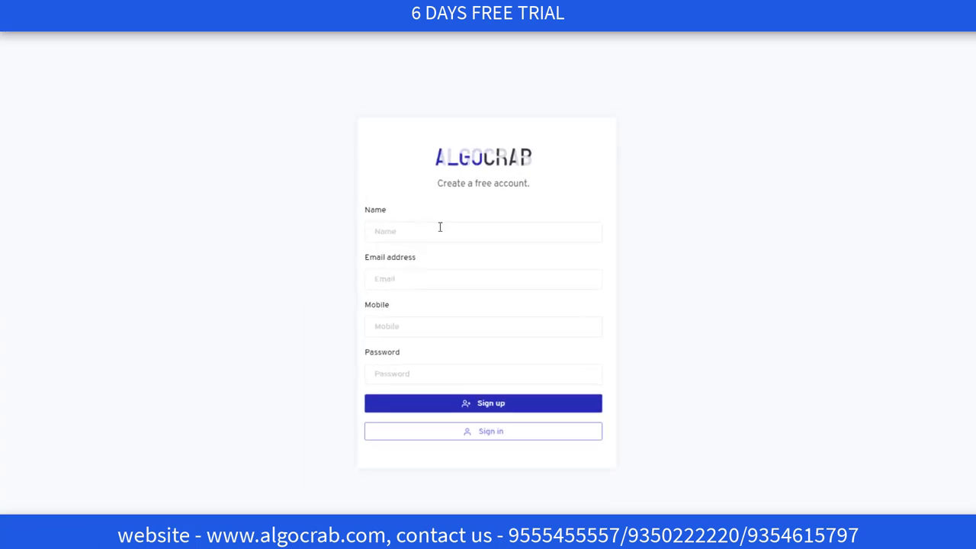
pyautogui.click(441, 228)
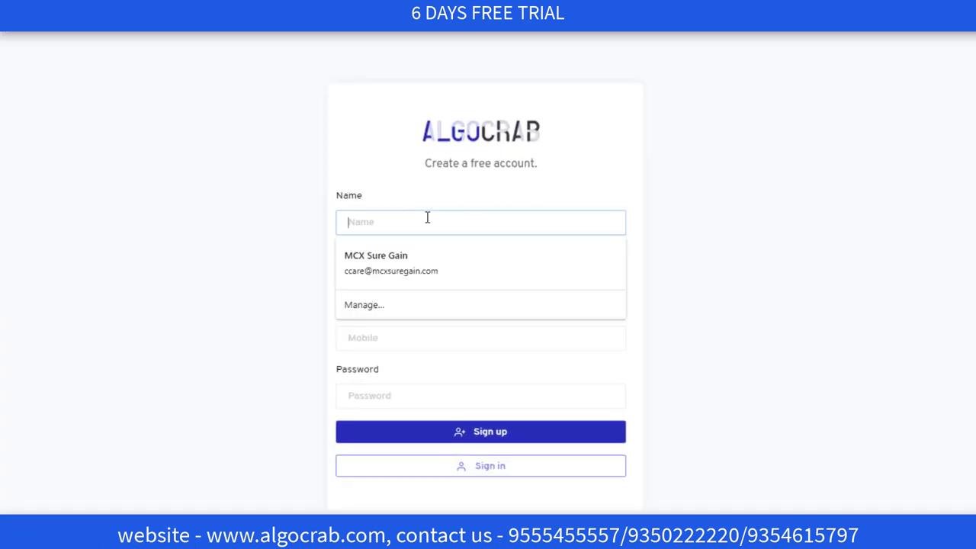
pyautogui.write('P')
pyautogui.press('BackSpace')
pyautogui.write('p')
pyautogui.click(397, 257)
pyautogui.click(344, 281)
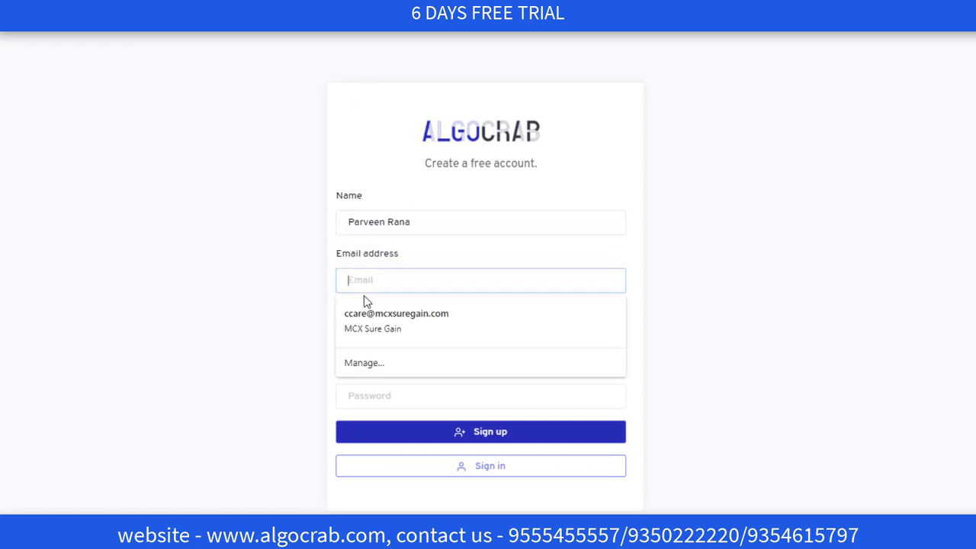
pyautogui.write('p')
pyautogui.click(400, 314)
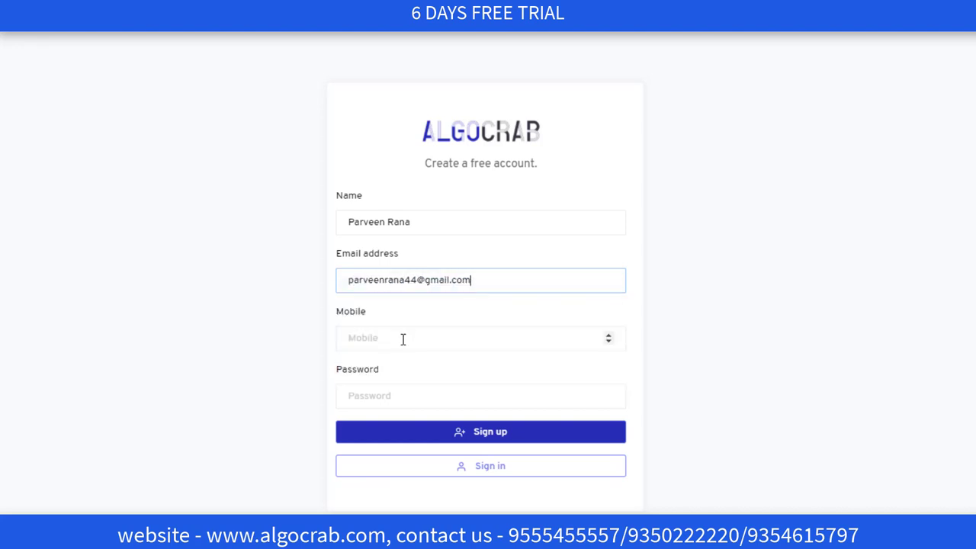
# Autofill the mobile number without its leading zero, then enter the account password
pyautogui.click(403, 339)
pyautogui.click(403, 374)
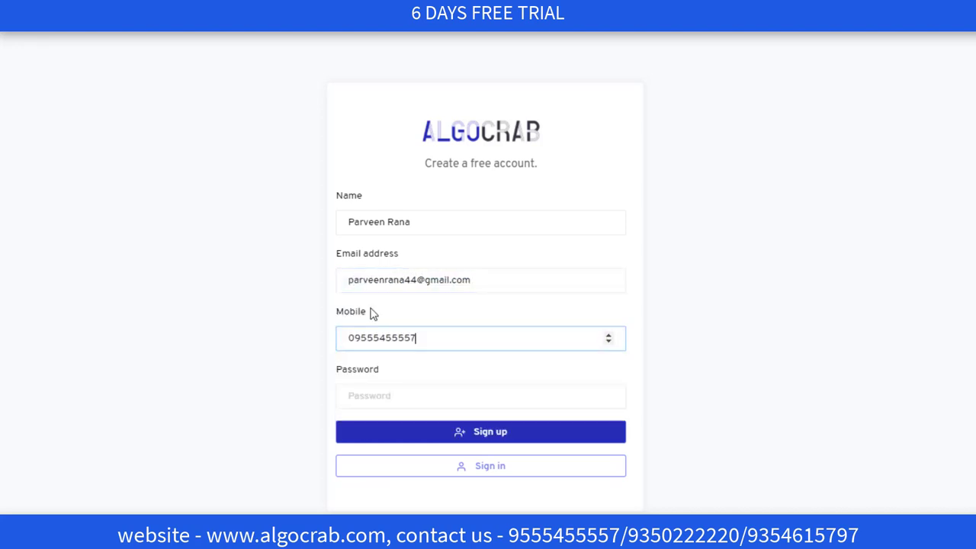
pyautogui.click(356, 336)
pyautogui.press('BackSpace')
pyautogui.click(432, 394)
pyautogui.write('p')
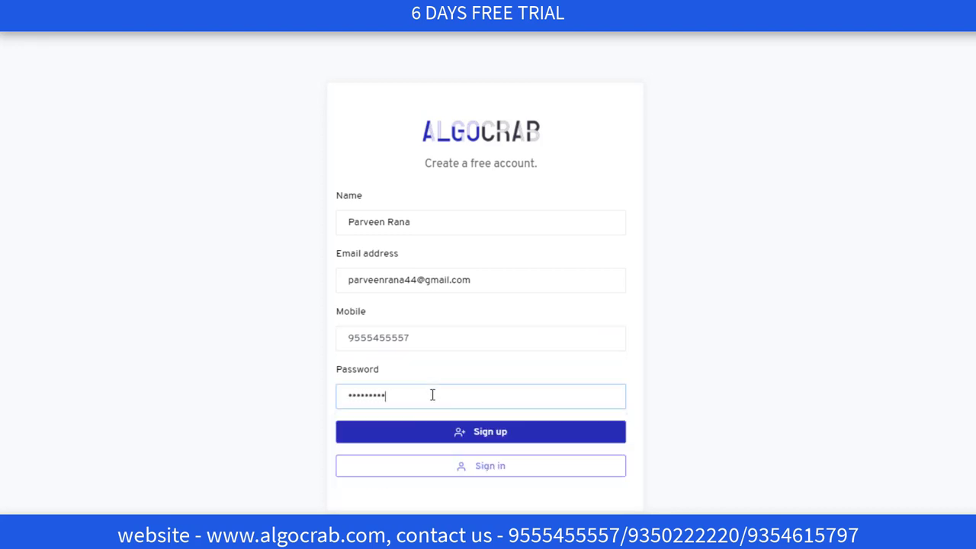
# Submit the sign-up form to reach the e-mail verification prompt
pyautogui.click(505, 433)
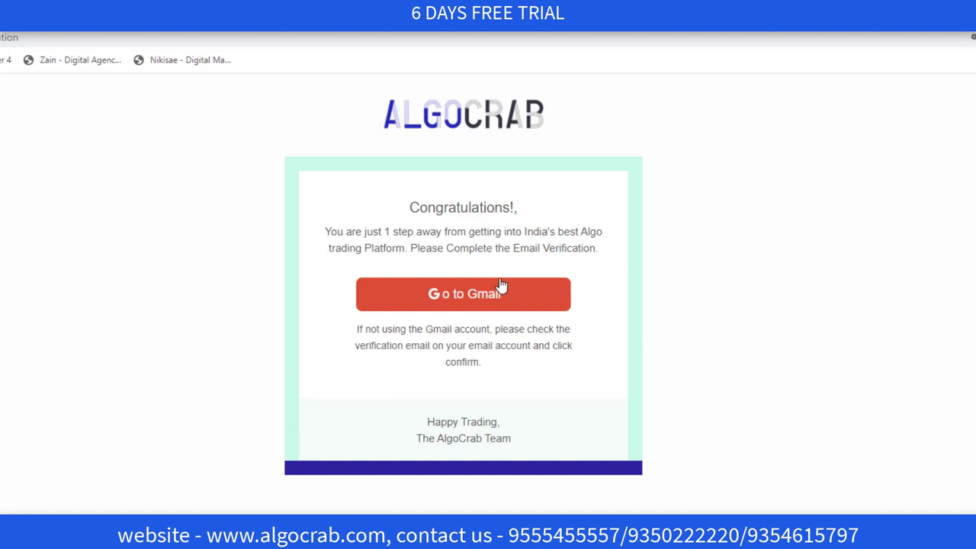
# In Gmail, open the newest Algocrab 'Account Verify Email' and read through its welcome message
pyautogui.click(448, 299)
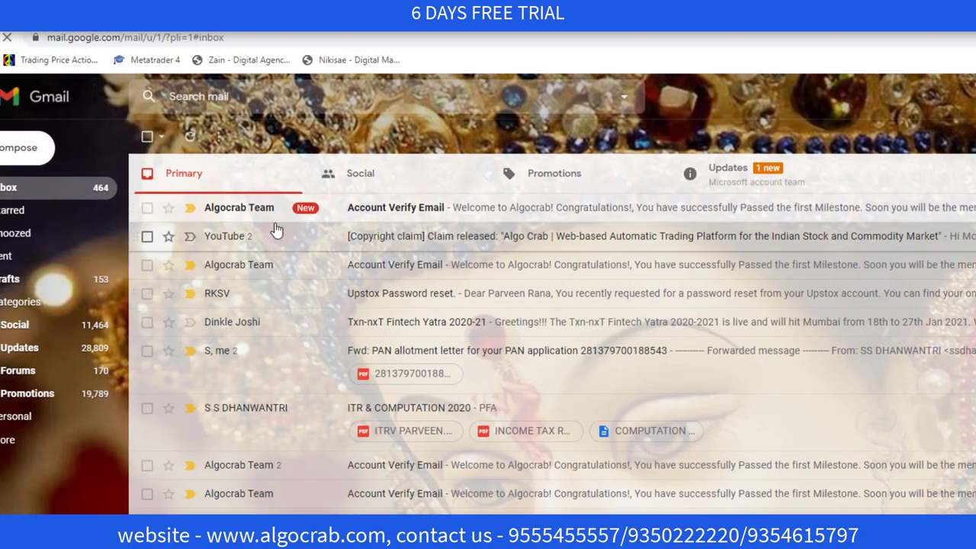
pyautogui.click(404, 217)
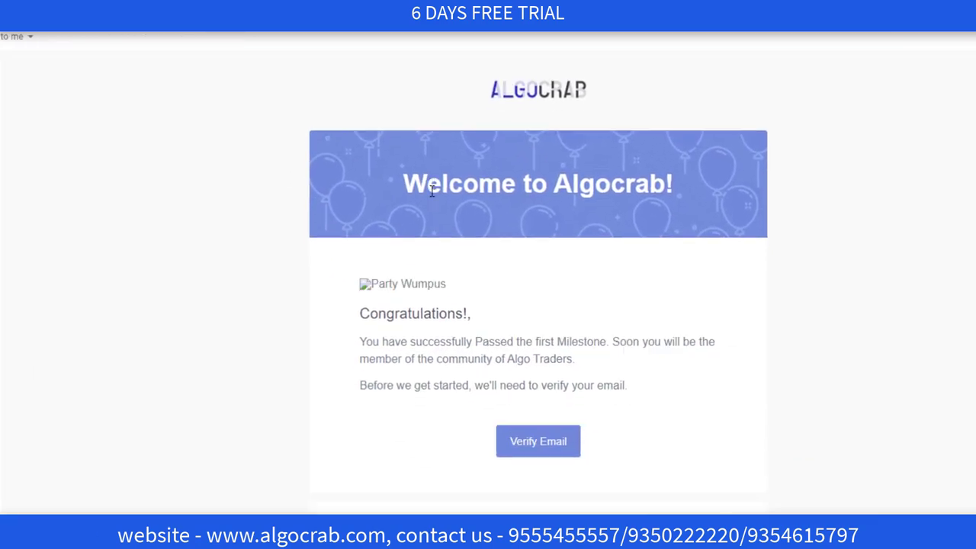
pyautogui.scroll(-2, 432, 192)
pyautogui.scroll(2, 98, 194)
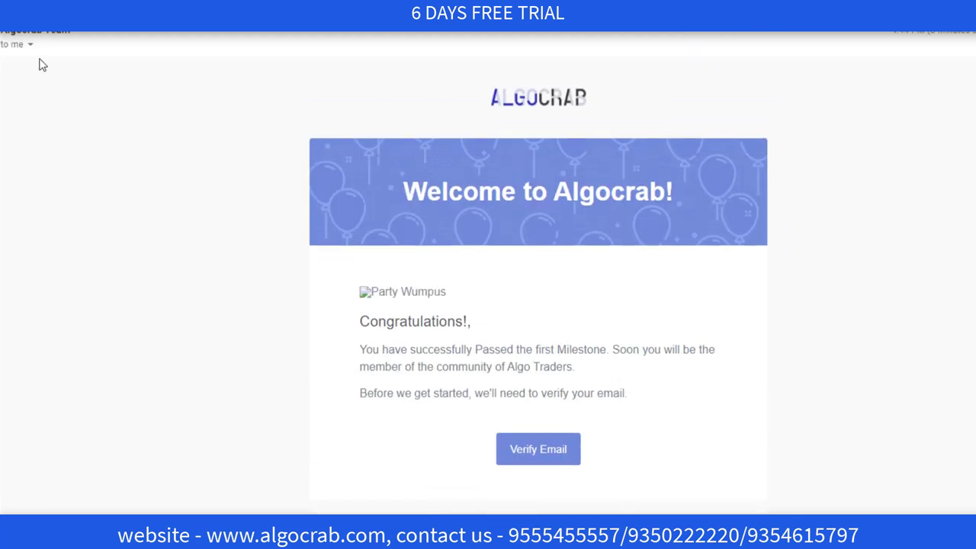
pyautogui.scroll(-3, 420, 148)
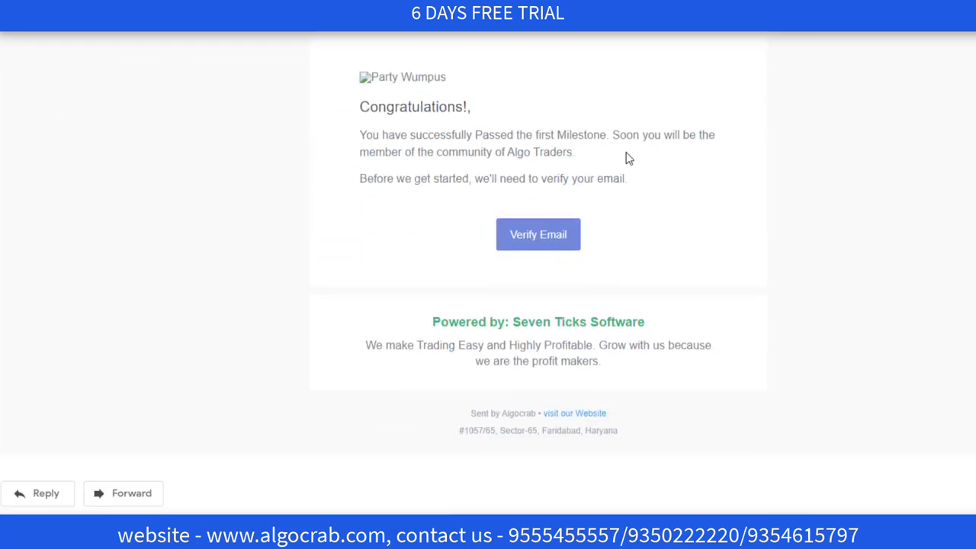
pyautogui.scroll(1, 618, 212)
pyautogui.scroll(-2, 621, 198)
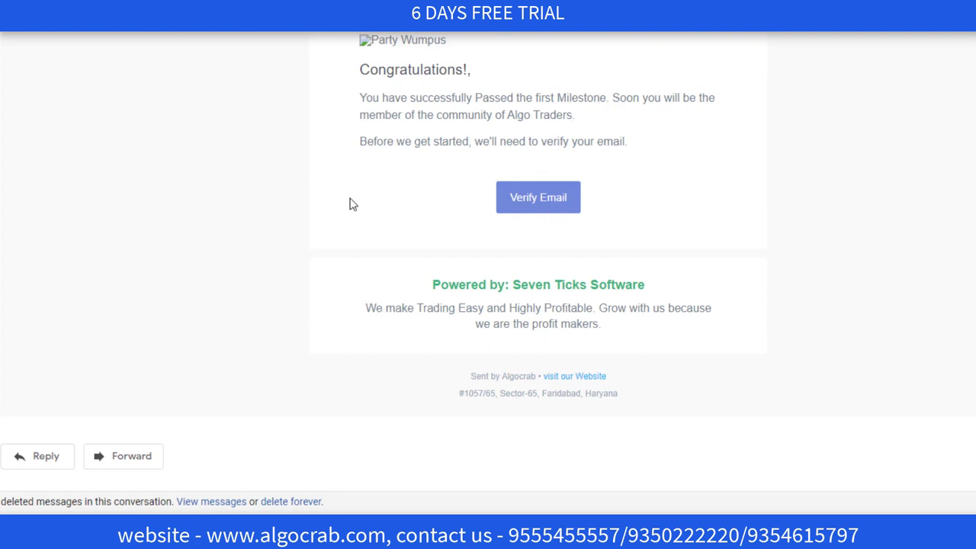
# Verify the e-mail via the link, then log in with the new e-mail address and password
pyautogui.click(527, 201)
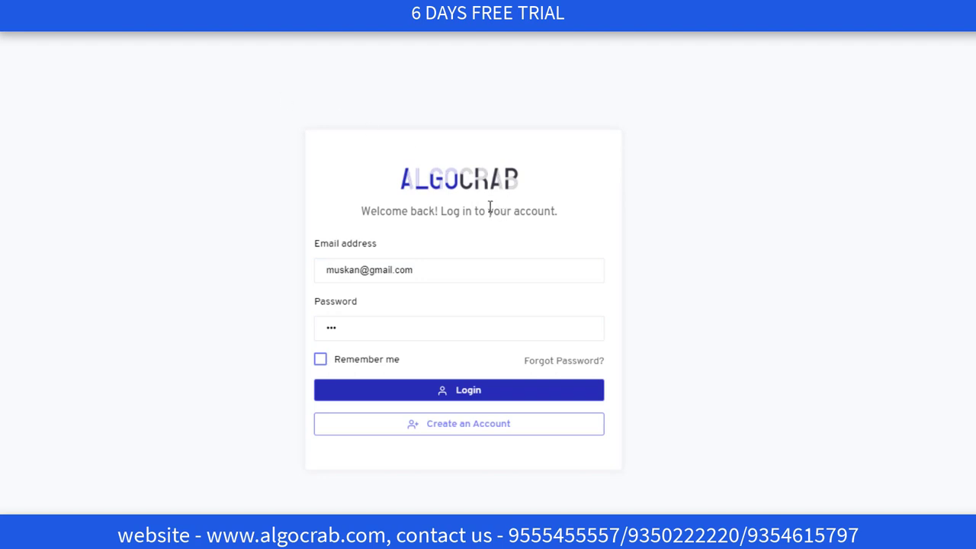
pyautogui.click(426, 275)
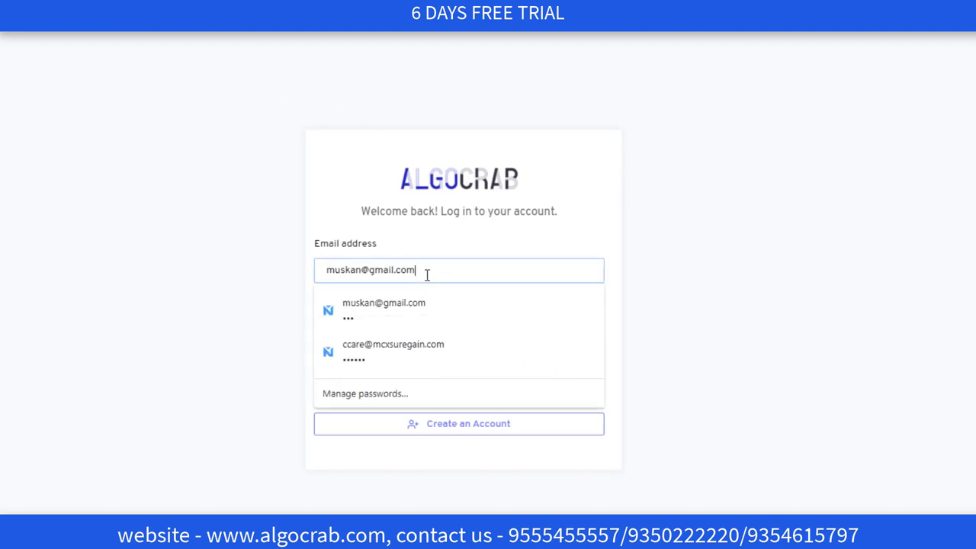
pyautogui.press('BackSpace')
pyautogui.press('BackSpace')
pyautogui.press('BackSpace')
pyautogui.press('BackSpace')
pyautogui.press('BackSpace')
pyautogui.press('BackSpace')
pyautogui.press('BackSpace')
pyautogui.press('BackSpace')
pyautogui.press('BackSpace')
pyautogui.press('BackSpace')
pyautogui.press('BackSpace')
pyautogui.press('BackSpace')
pyautogui.press('BackSpace')
pyautogui.press('BackSpace')
pyautogui.press('BackSpace')
pyautogui.press('BackSpace')
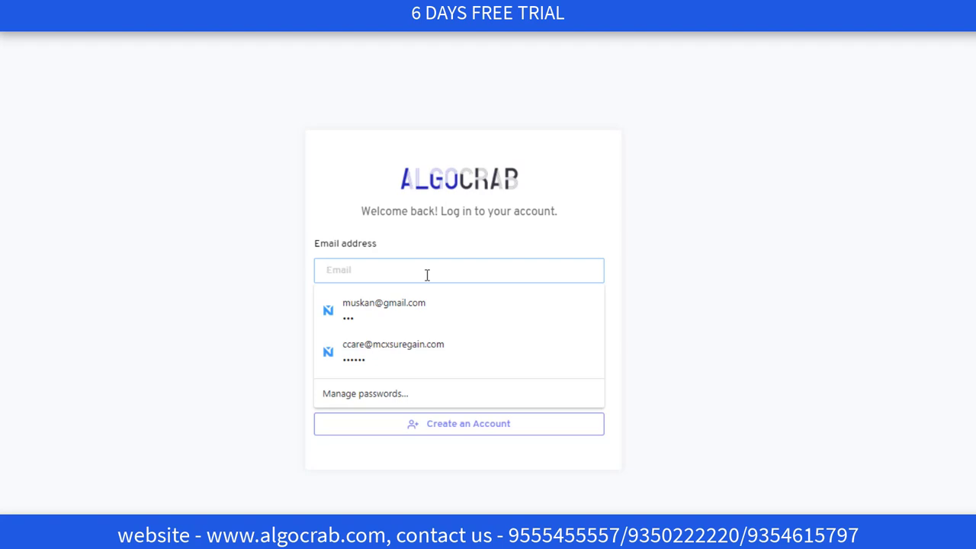
pyautogui.write('p')
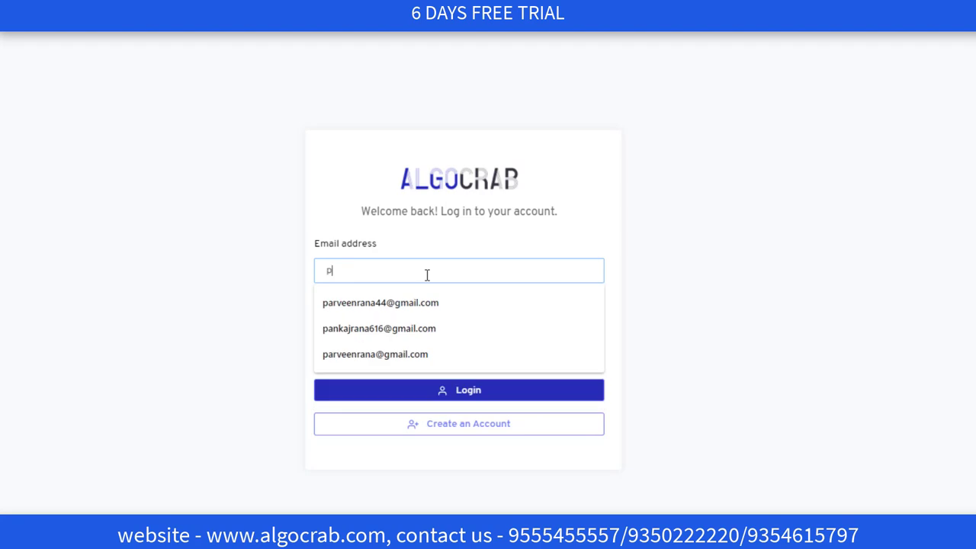
pyautogui.click(451, 301)
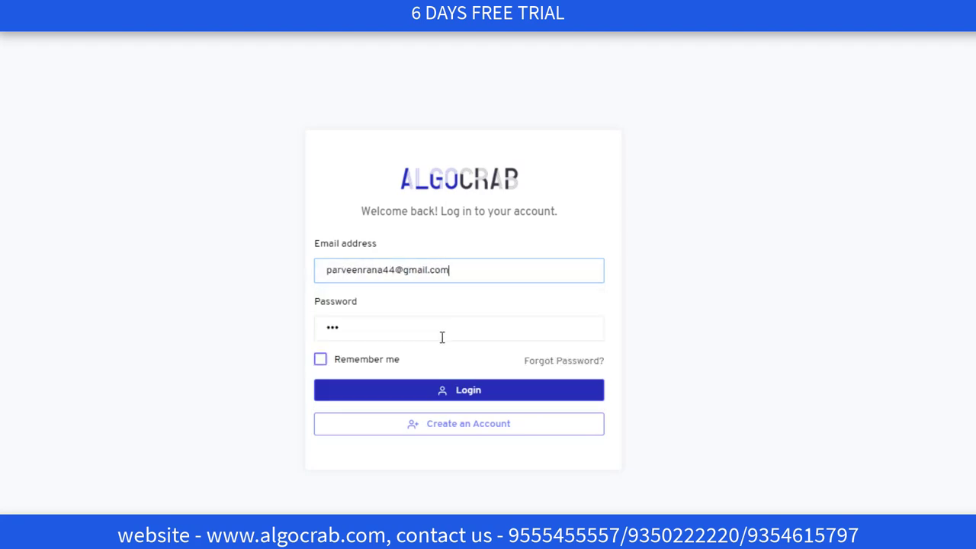
pyautogui.click(443, 337)
pyautogui.write('12')
pyautogui.press('BackSpace')
pyautogui.write('1')
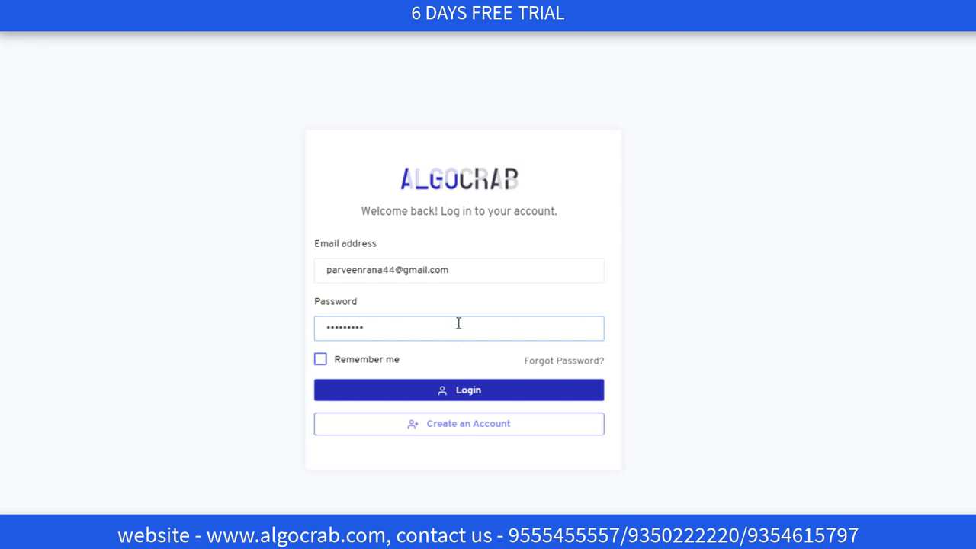
pyautogui.click(470, 393)
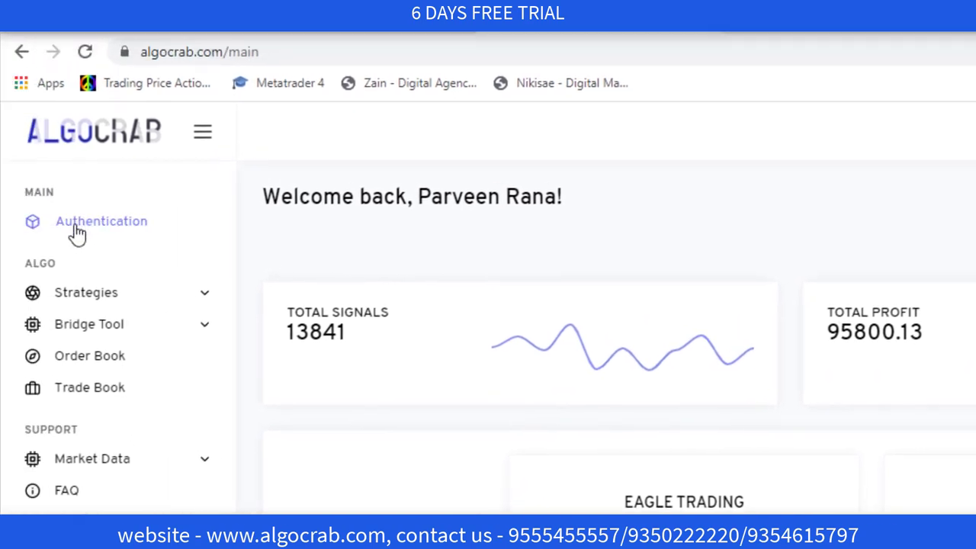
# On the Authentication page, select SAMCO as the broker
pyautogui.click(77, 229)
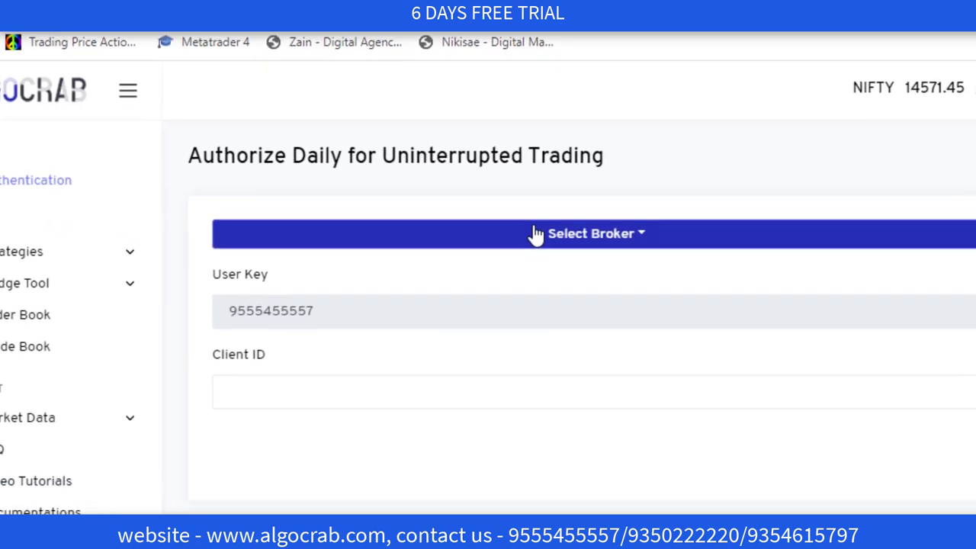
pyautogui.click(423, 159)
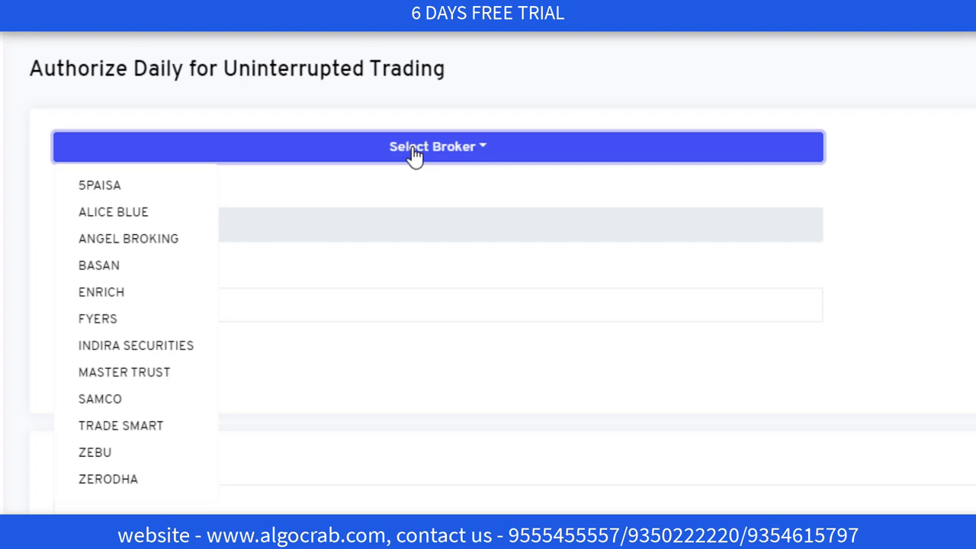
pyautogui.click(126, 408)
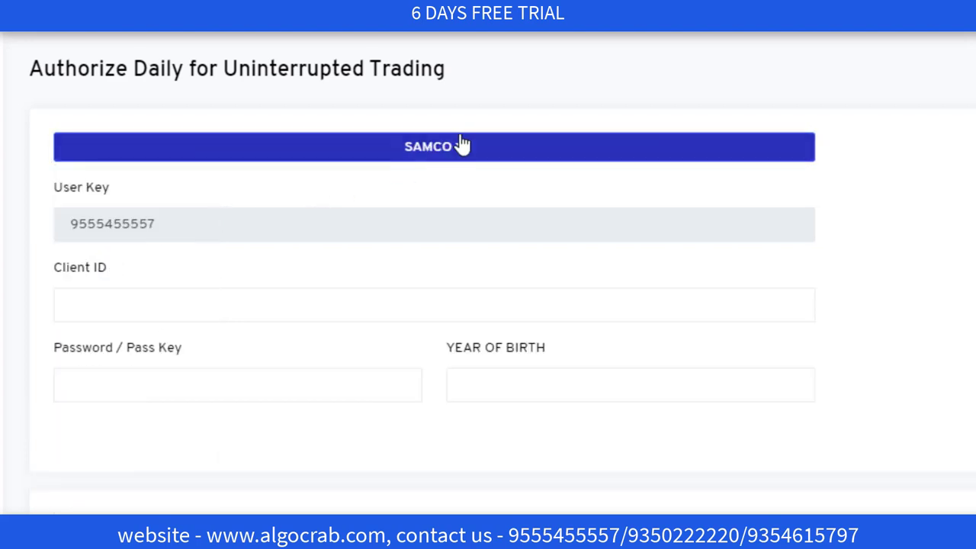
pyautogui.click(460, 146)
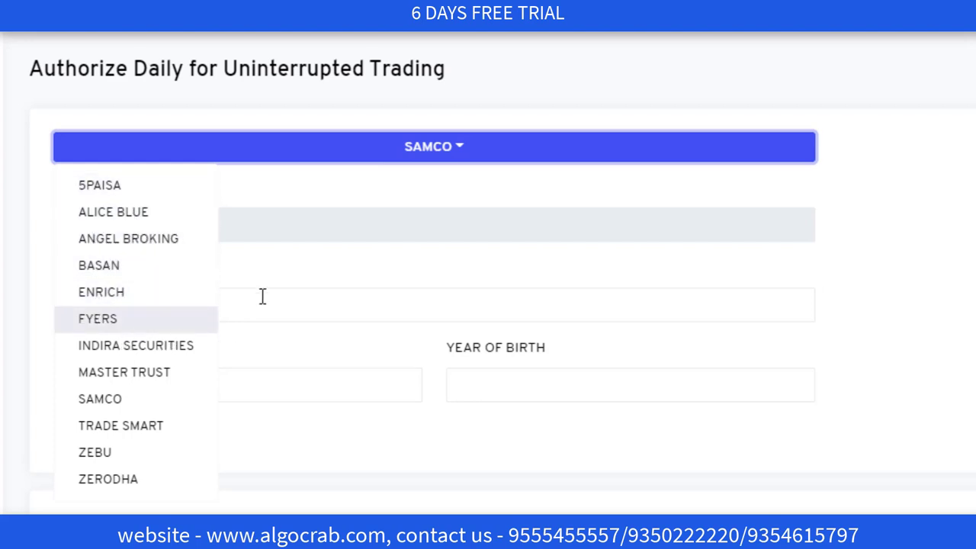
pyautogui.click(153, 409)
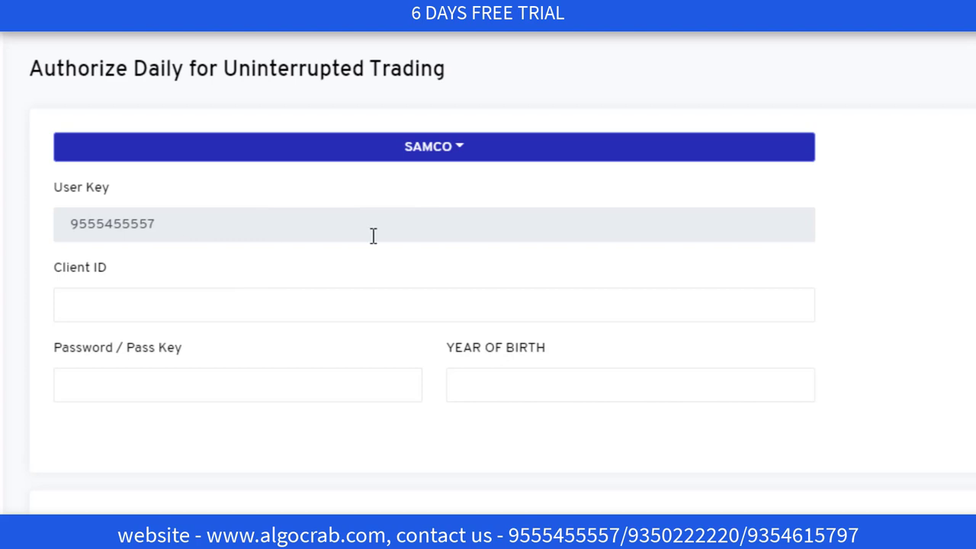
# Fill in the SAMCO client ID, broker password and year of birth
pyautogui.click(203, 310)
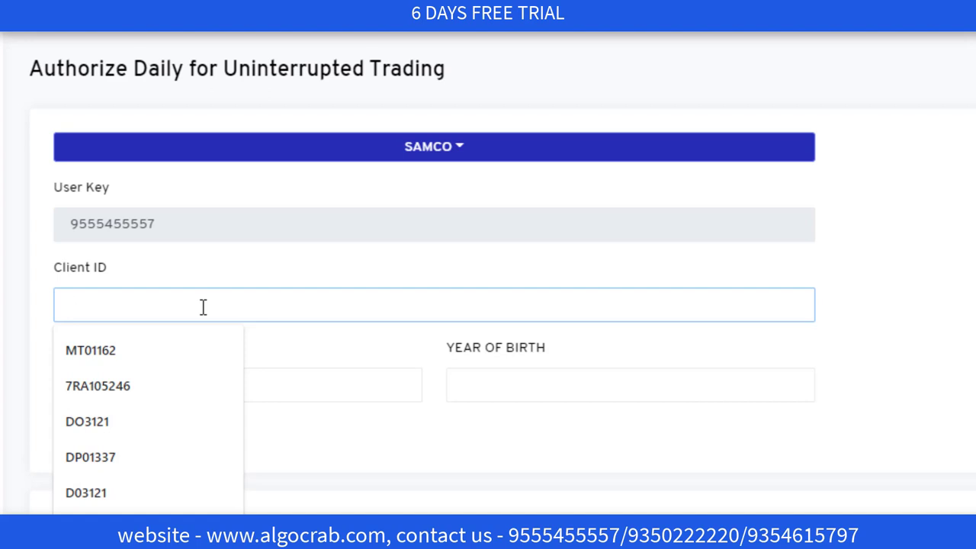
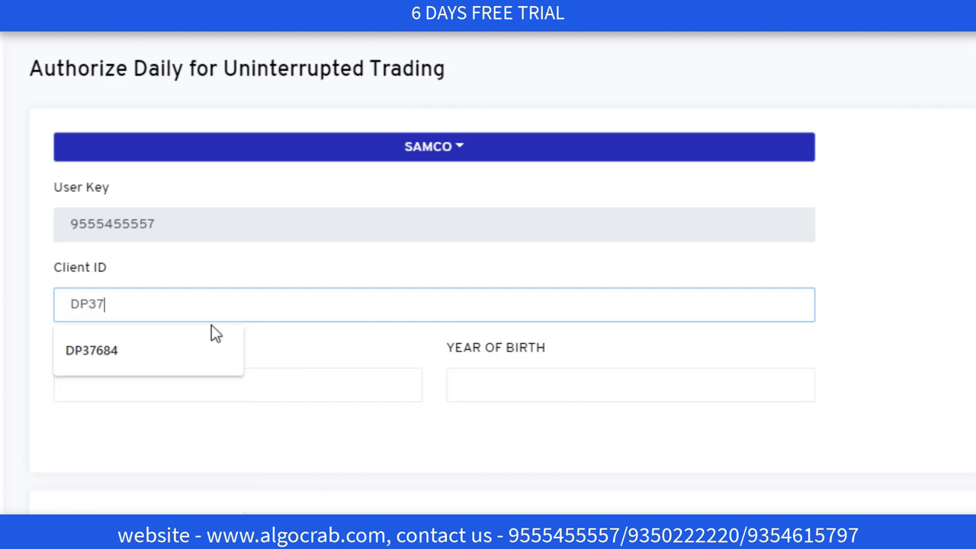
pyautogui.click(196, 358)
pyautogui.click(180, 385)
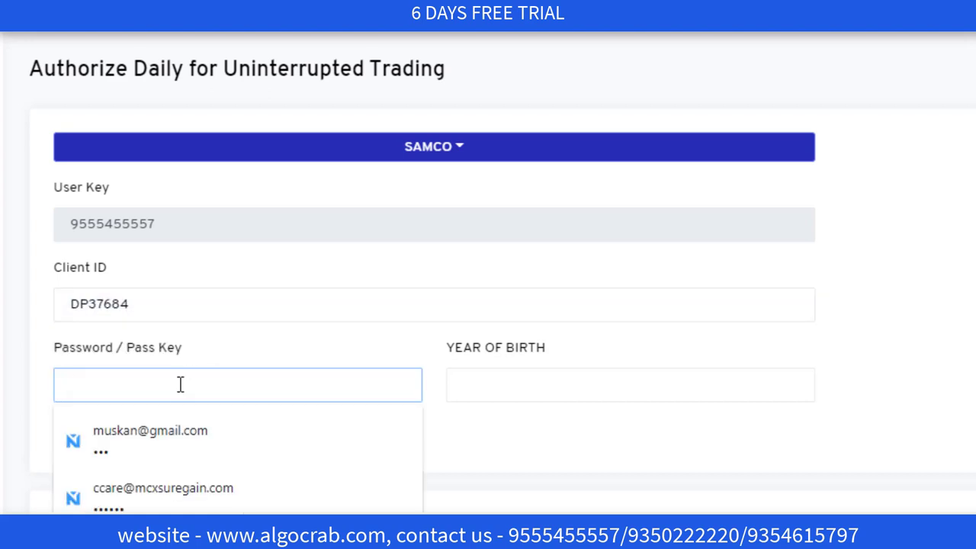
pyautogui.click(503, 392)
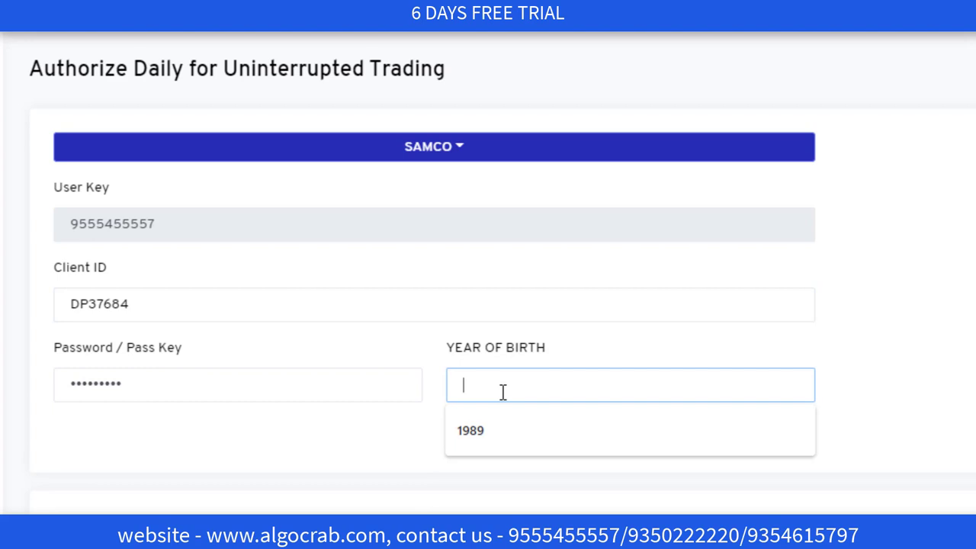
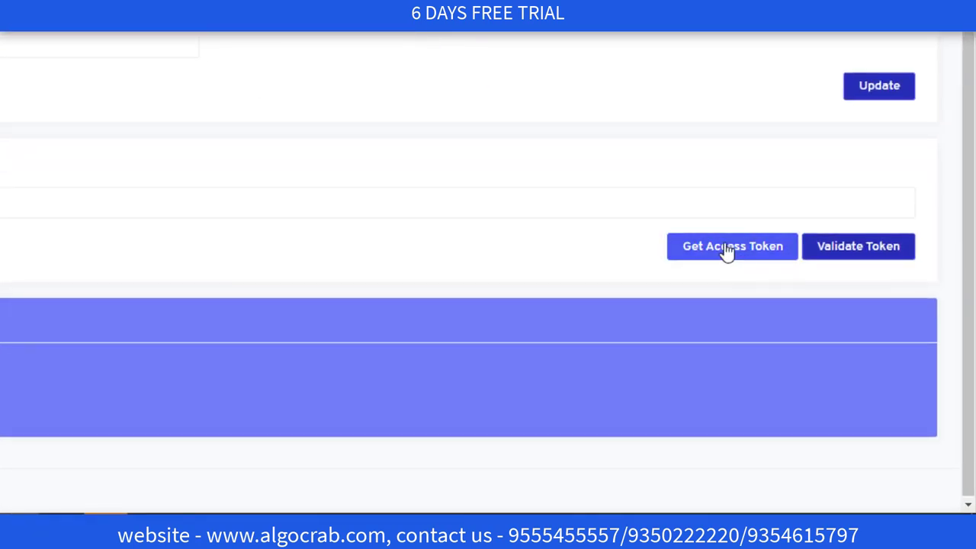
# Get a fresh SAMCO access token, then validate it on the Authentication page
pyautogui.click(726, 251)
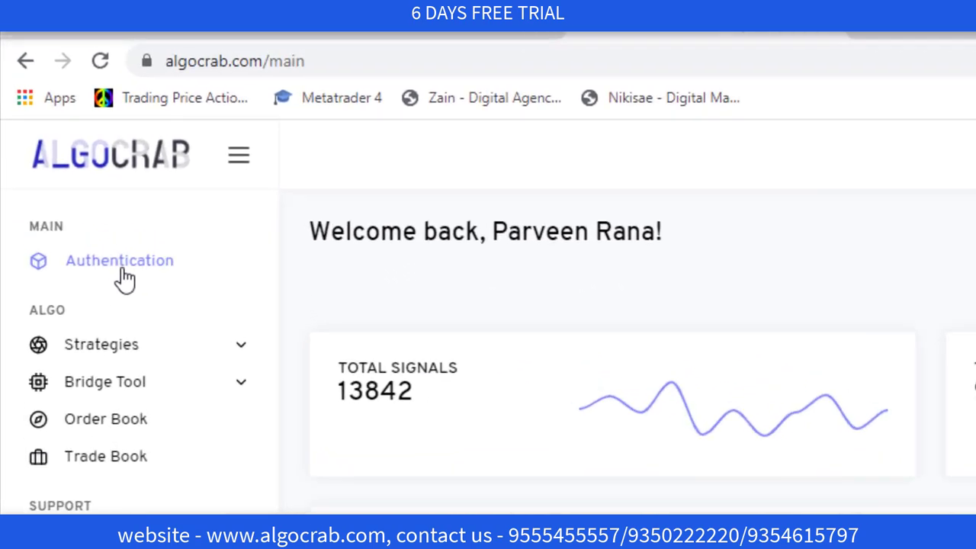
pyautogui.click(149, 261)
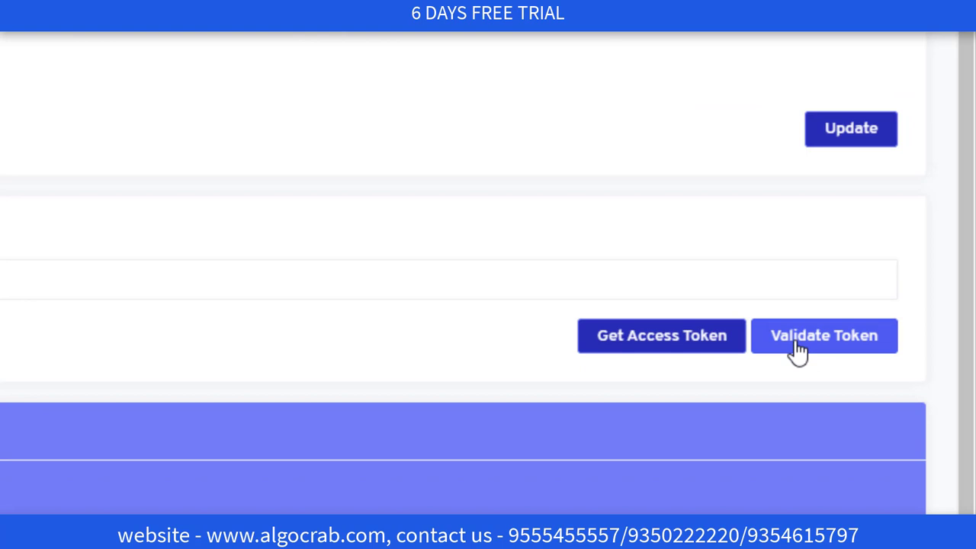
pyautogui.click(798, 351)
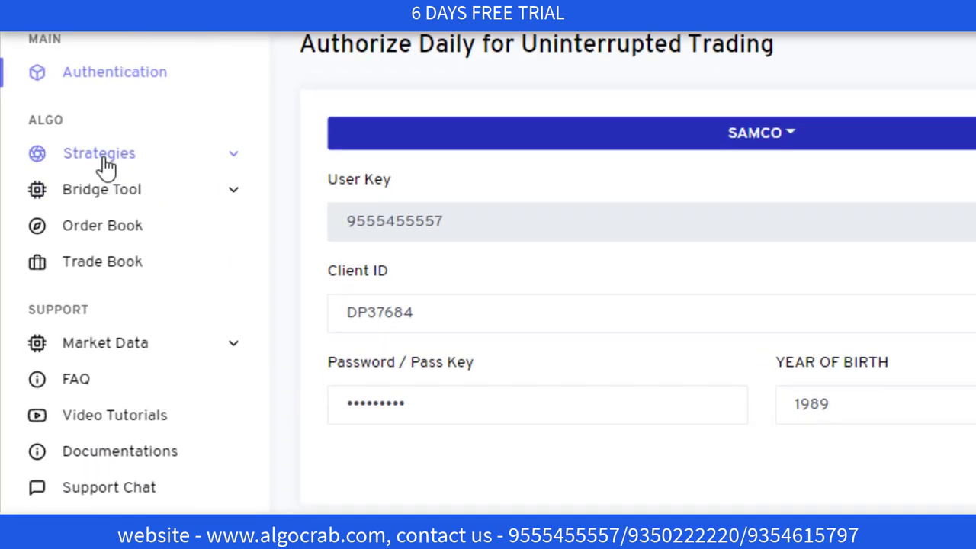
# Open the Strategies dashboard and browse the plan cards from Eagle Trading to Trend Blaster
pyautogui.click(105, 164)
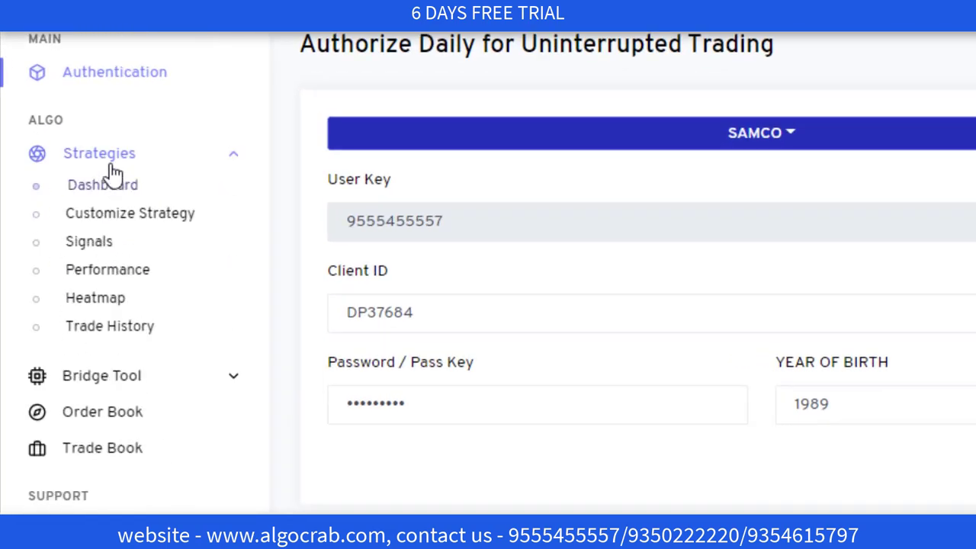
pyautogui.click(153, 328)
pyautogui.click(79, 190)
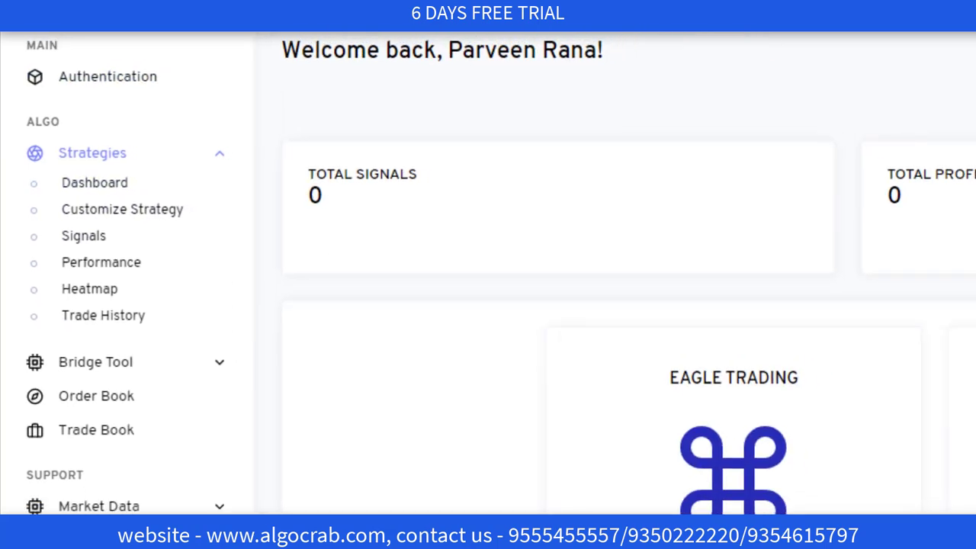
pyautogui.scroll(-1, 587, 329)
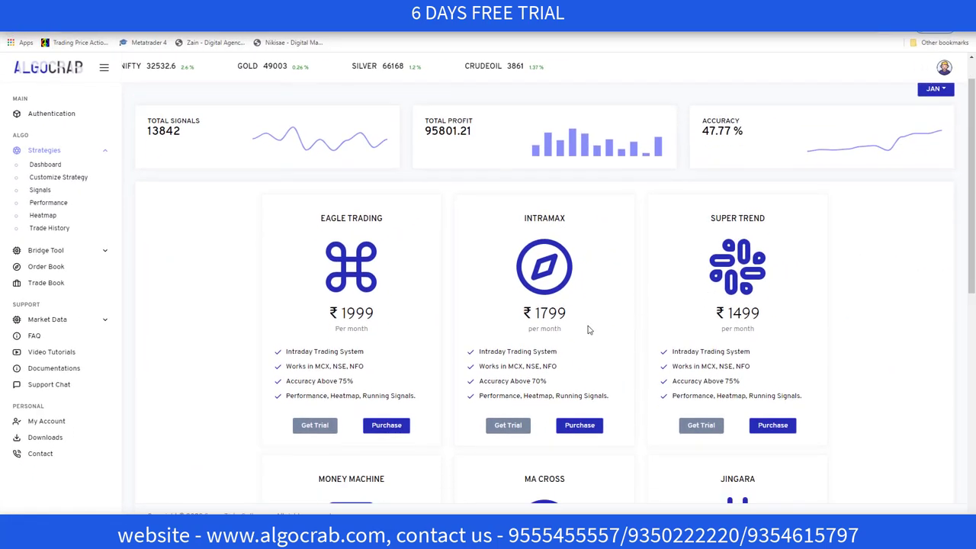
pyautogui.scroll(-5, 587, 330)
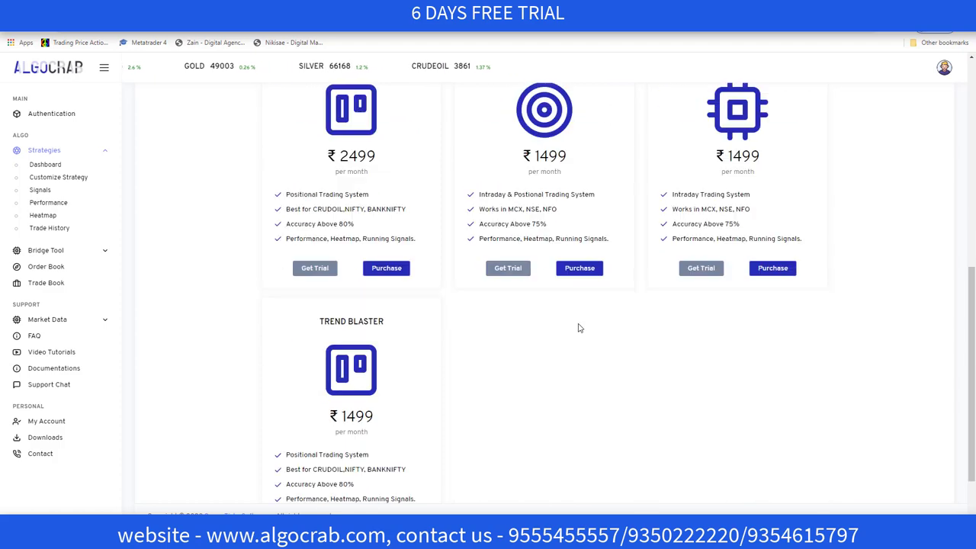
pyautogui.scroll(4, 577, 327)
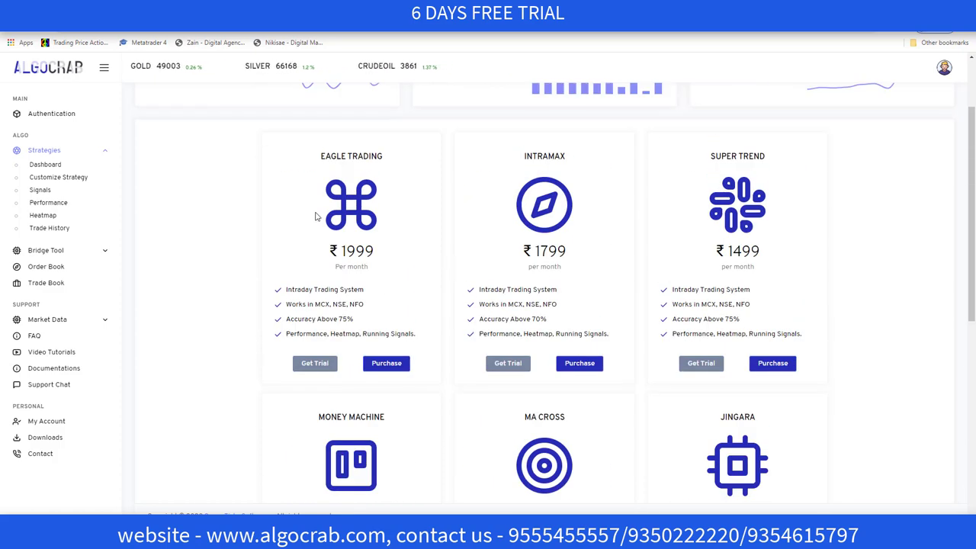
pyautogui.scroll(1, 573, 246)
pyautogui.scroll(-3, 518, 264)
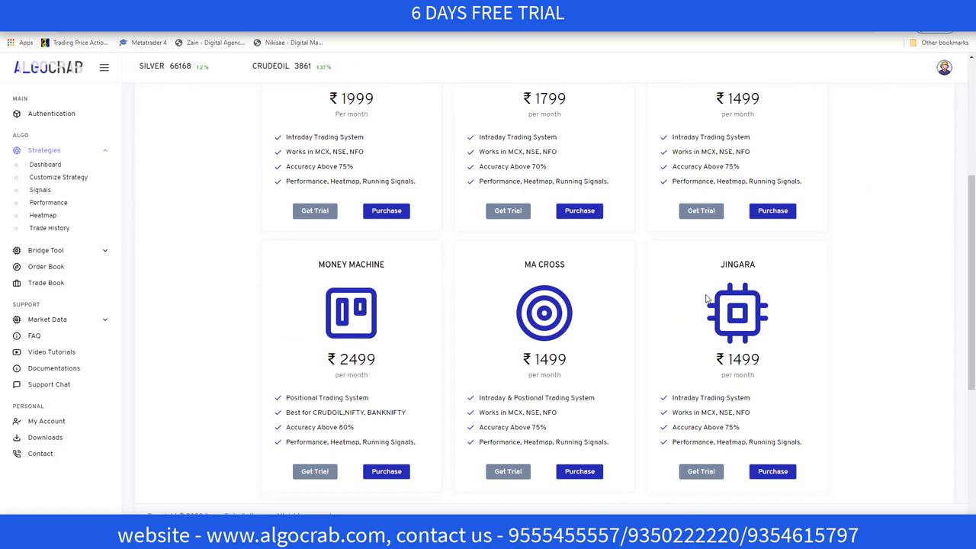
pyautogui.scroll(-2, 705, 299)
pyautogui.scroll(3, 347, 364)
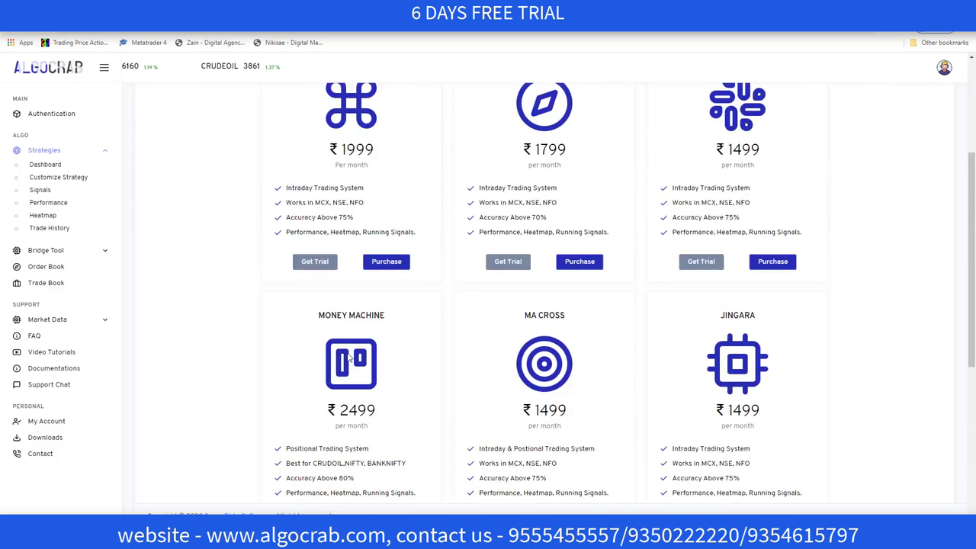
pyautogui.scroll(3, 350, 356)
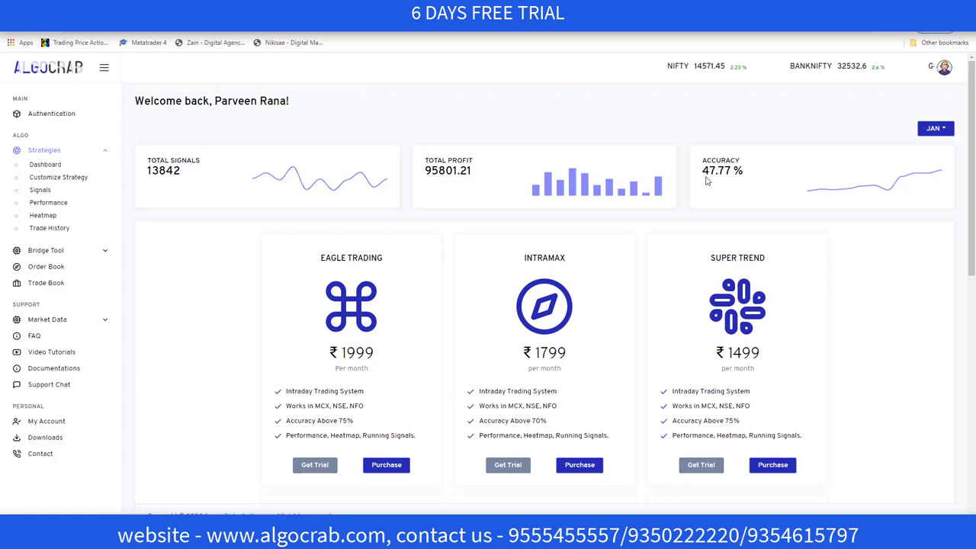
pyautogui.scroll(-2, 653, 243)
pyautogui.scroll(3, 653, 243)
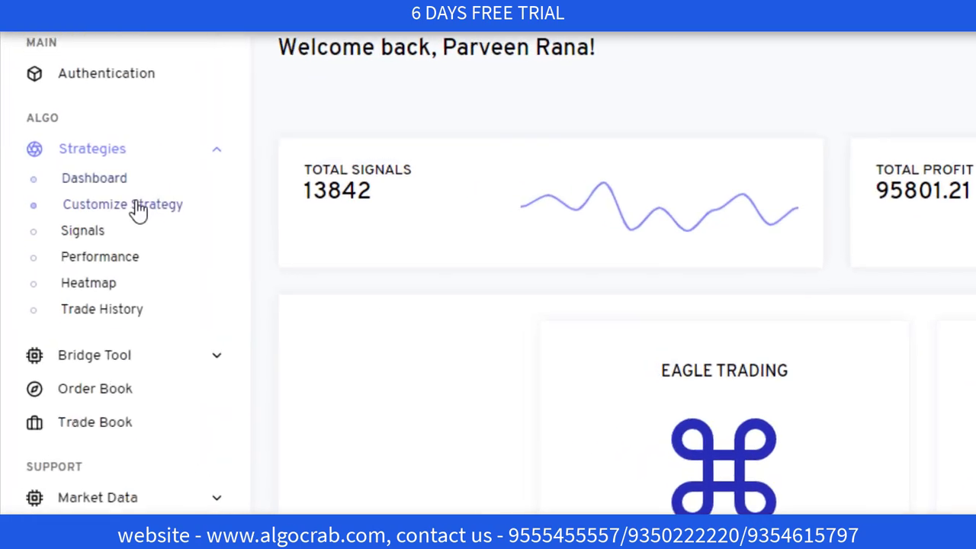
# Go via Customize Strategy to the Signals page under Strategies
pyautogui.click(138, 208)
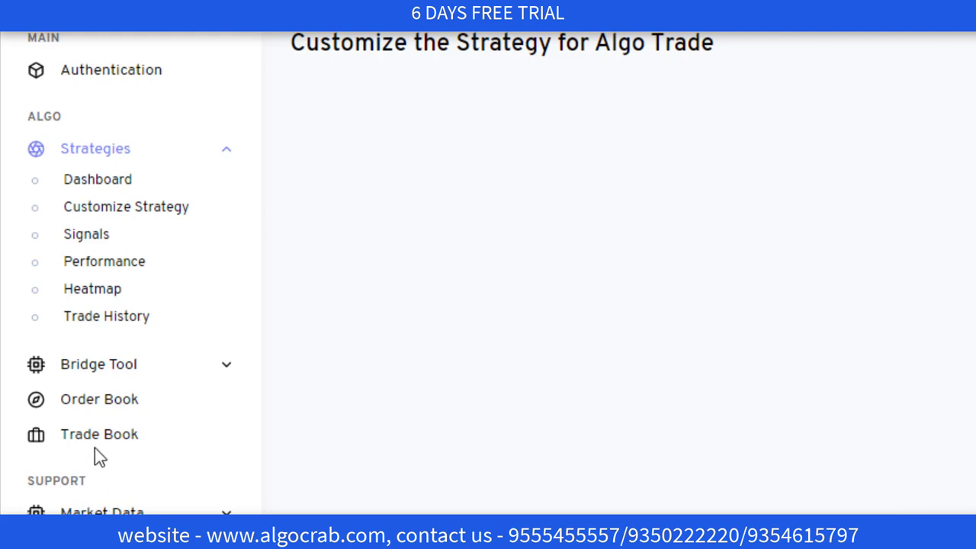
pyautogui.click(90, 235)
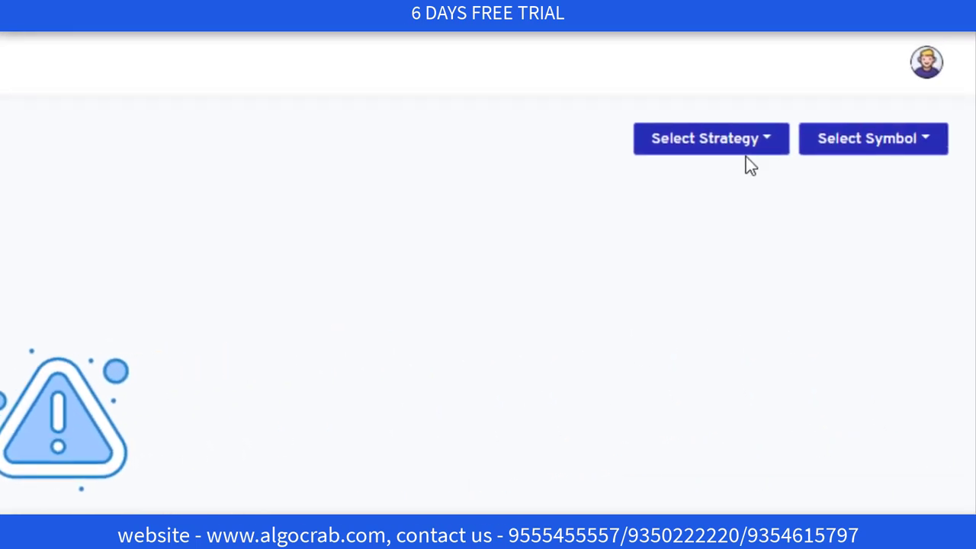
# Show EAGLE TRADING signals, then switch the strategy to MA CROSS
pyautogui.click(747, 151)
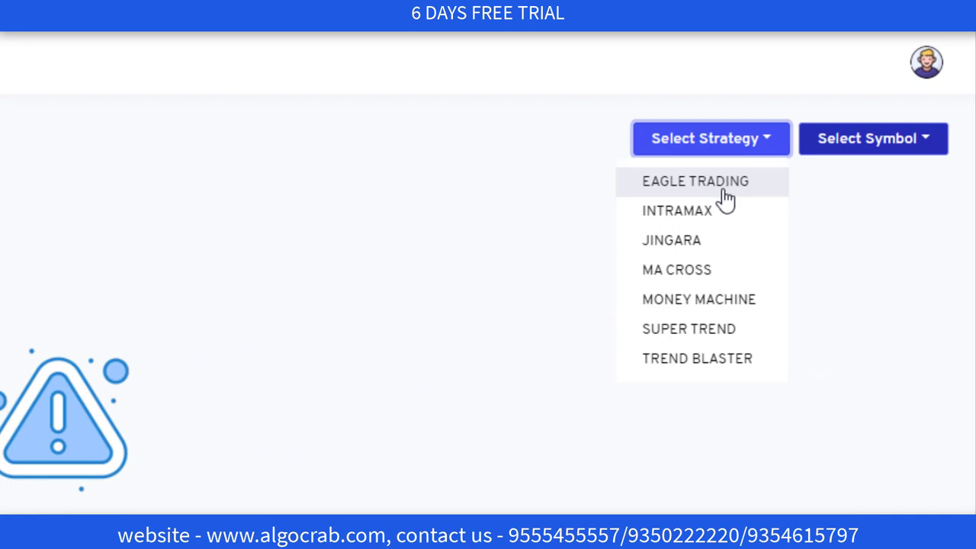
pyautogui.click(725, 200)
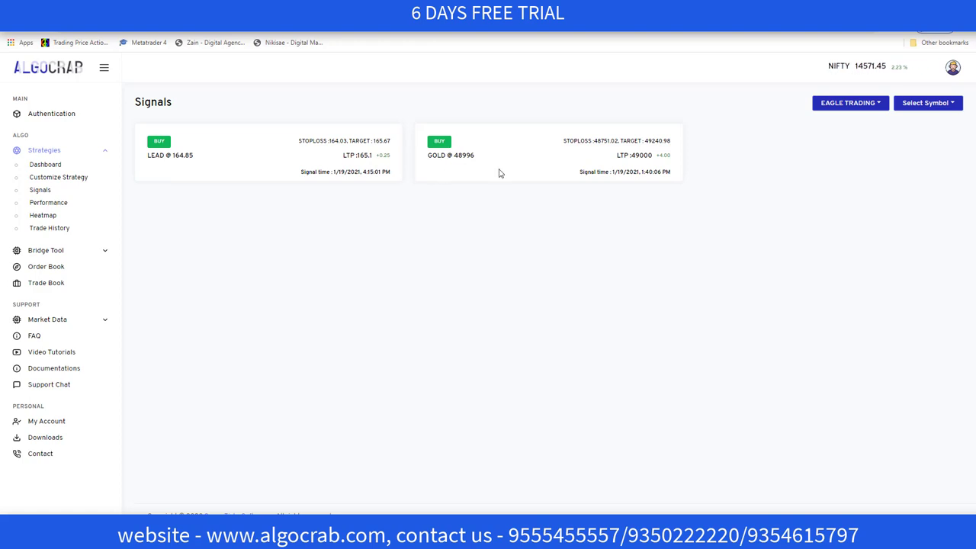
pyautogui.click(851, 109)
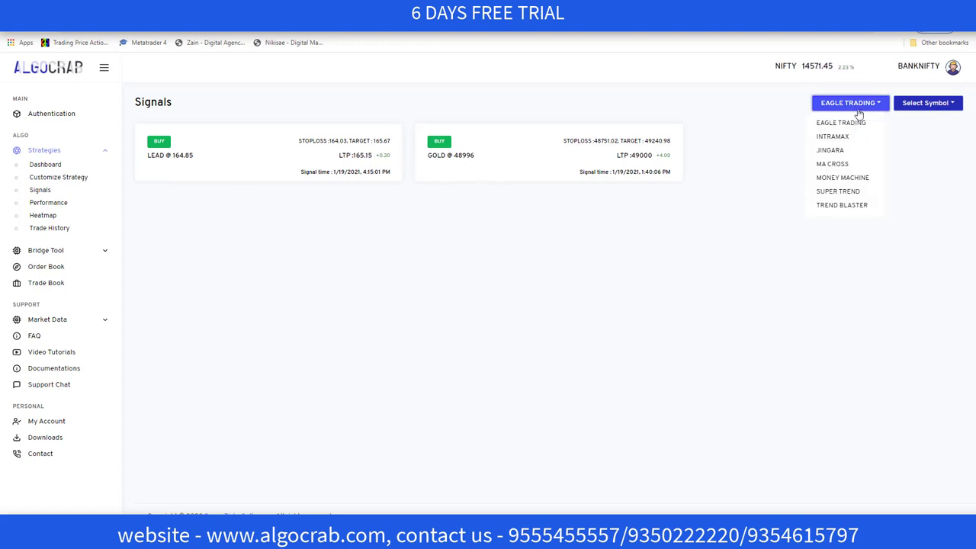
pyautogui.click(845, 164)
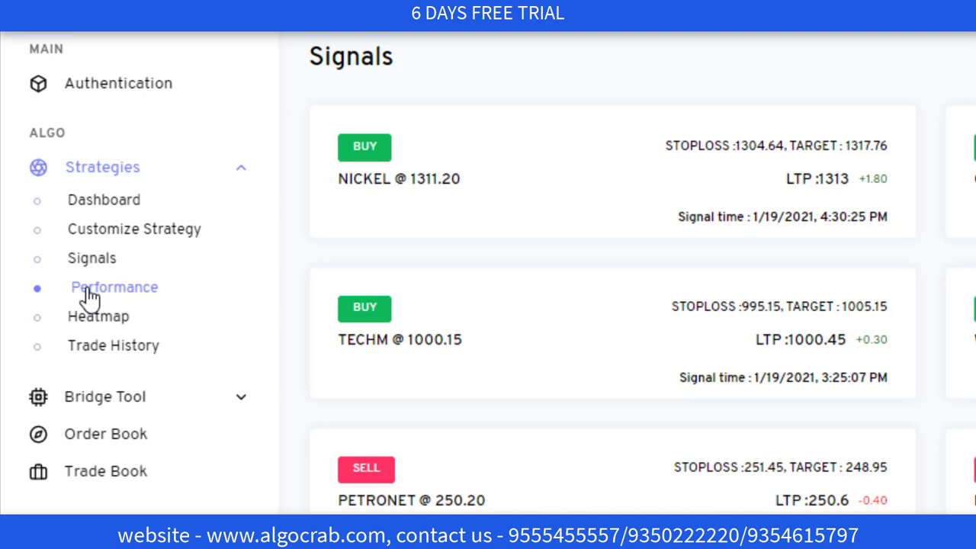
# On the Performance page, show Super Trend results for FEDERALBNK
pyautogui.click(89, 294)
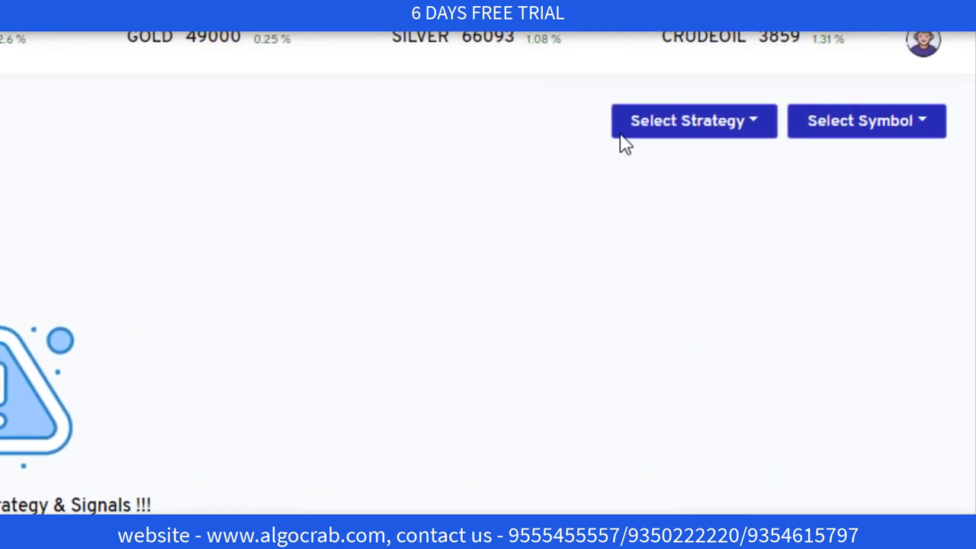
pyautogui.click(730, 138)
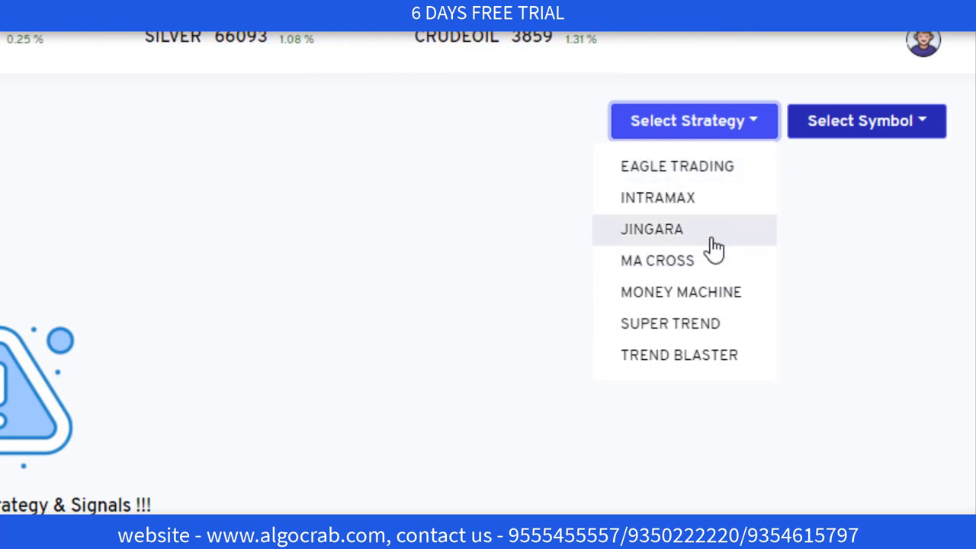
pyautogui.click(703, 328)
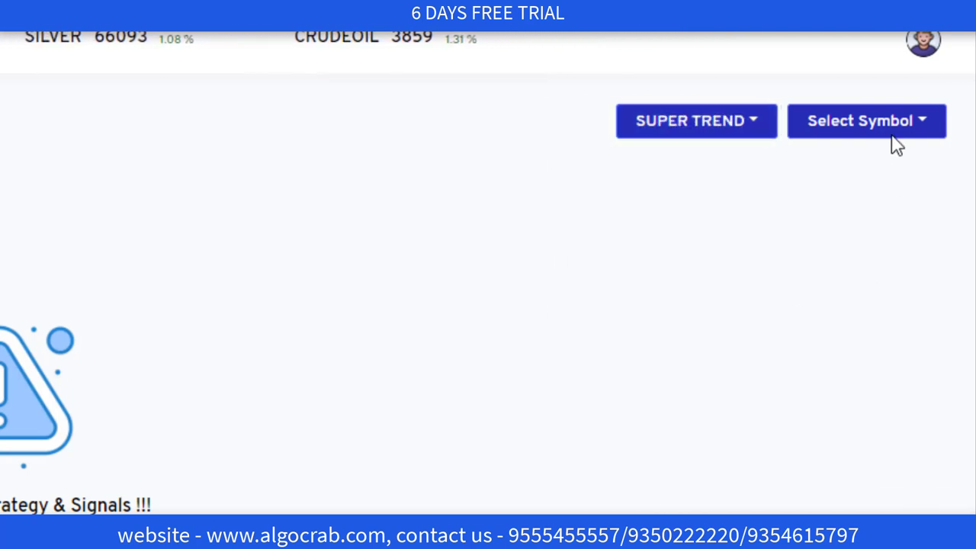
pyautogui.click(861, 135)
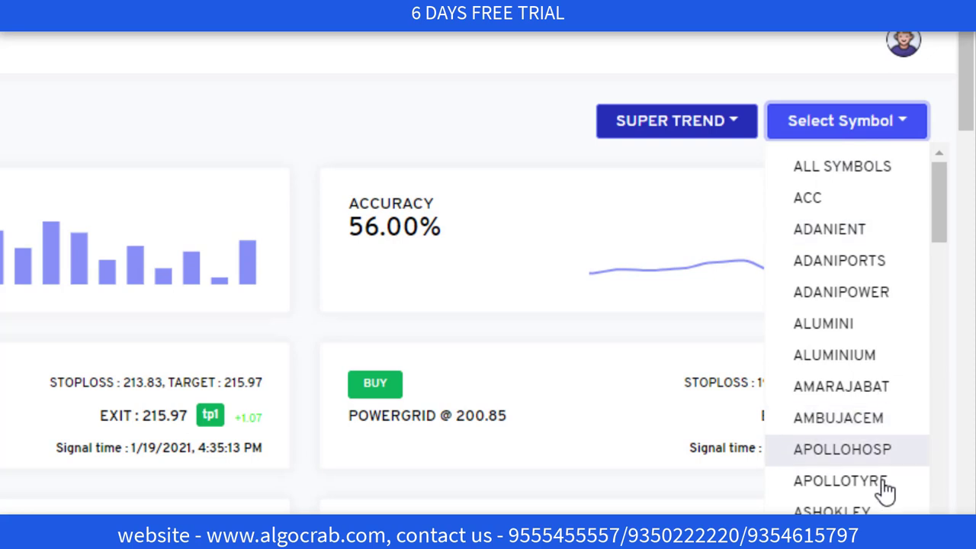
pyautogui.scroll(-8, 885, 488)
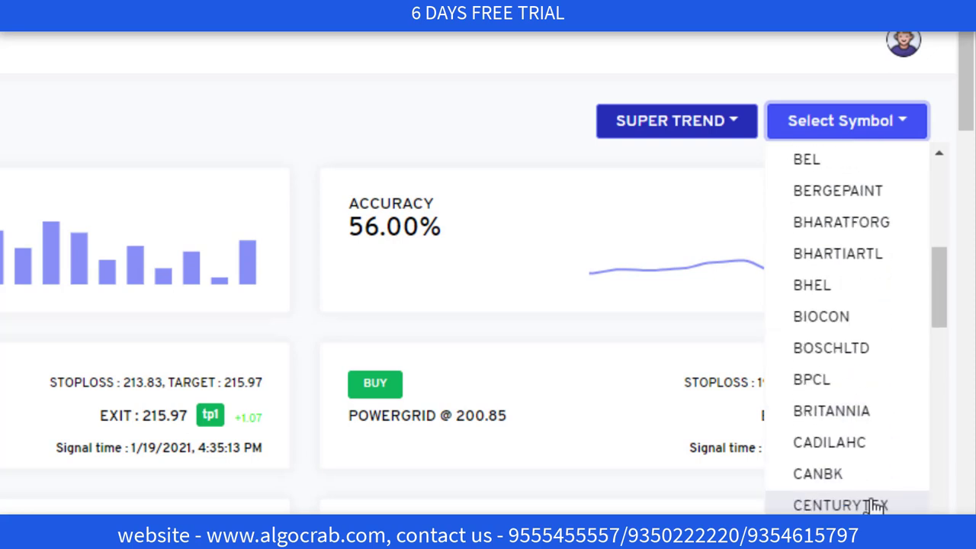
pyautogui.scroll(-5, 875, 500)
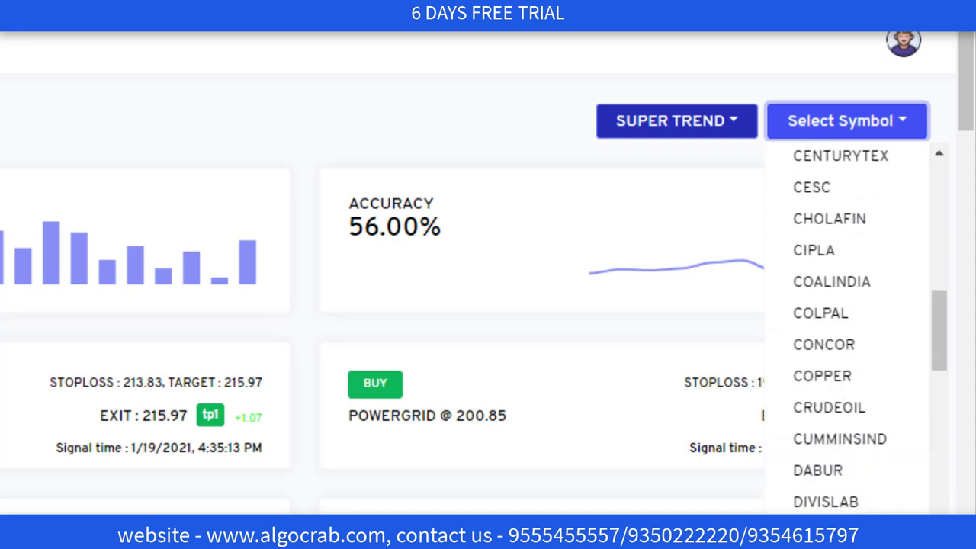
pyautogui.scroll(-2, 847, 458)
pyautogui.click(839, 444)
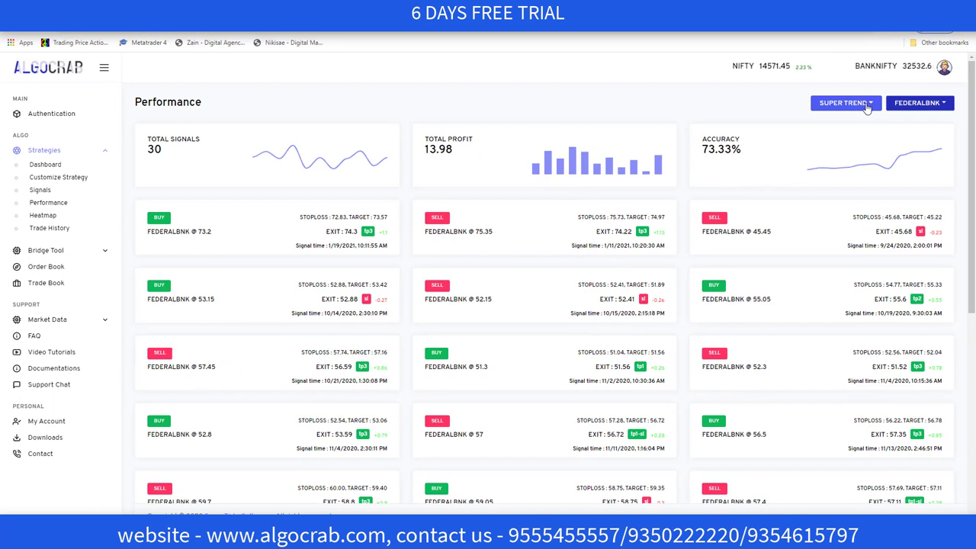
# Switch performance to the Money Machine strategy with symbol TATAMOTORS
pyautogui.click(867, 105)
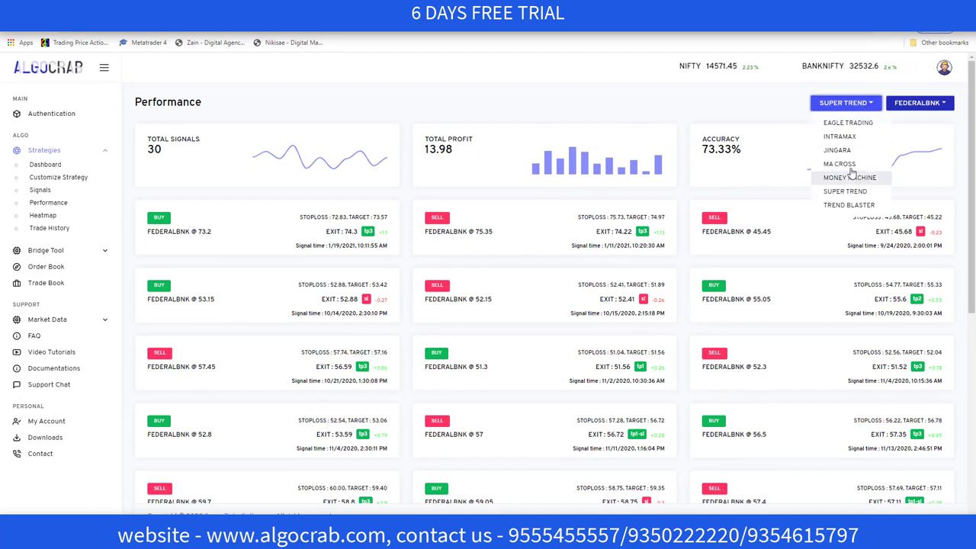
pyautogui.click(852, 176)
pyautogui.click(914, 110)
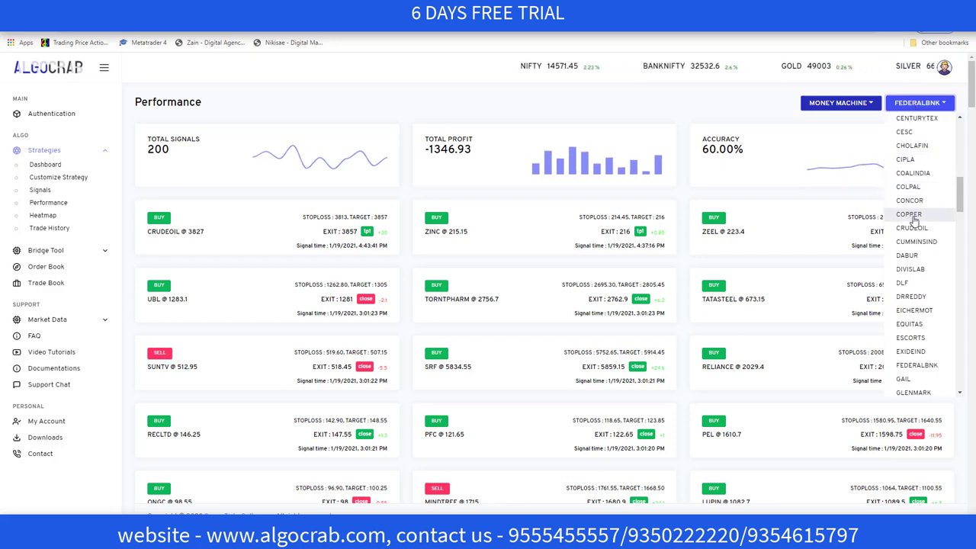
pyautogui.scroll(-3, 918, 275)
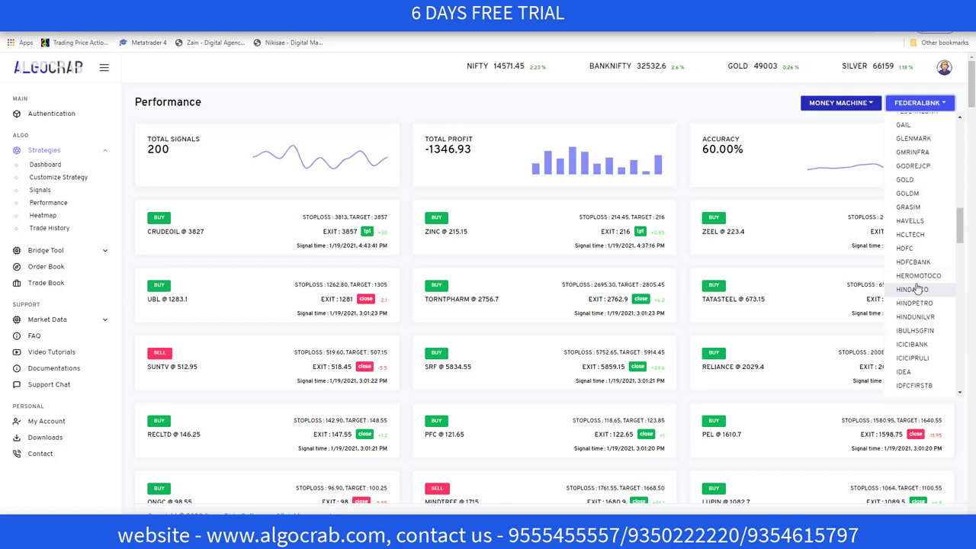
pyautogui.scroll(-6, 920, 283)
pyautogui.click(920, 281)
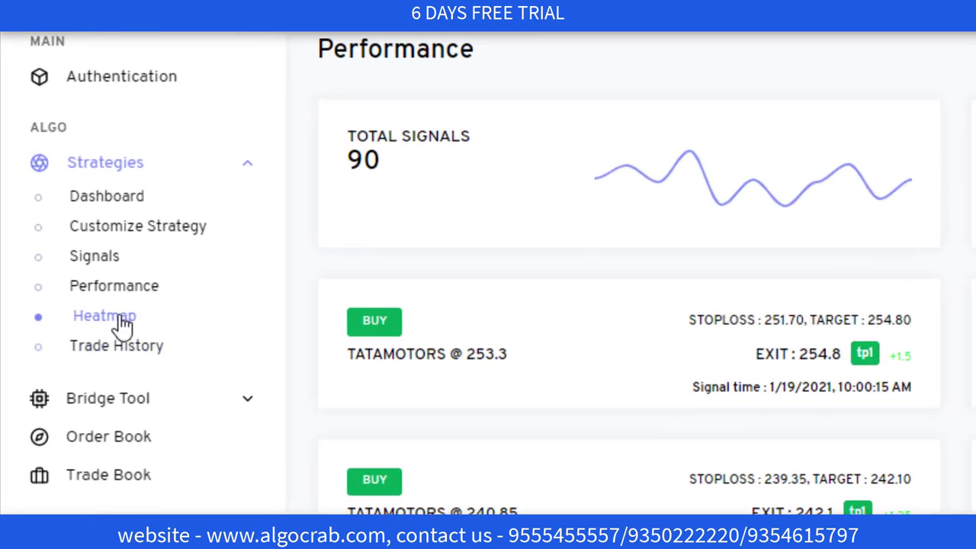
# Show the heatmap for Money Machine, then switch it to Eagle Trading, led by GMRINFRA at 62.50%
pyautogui.click(122, 324)
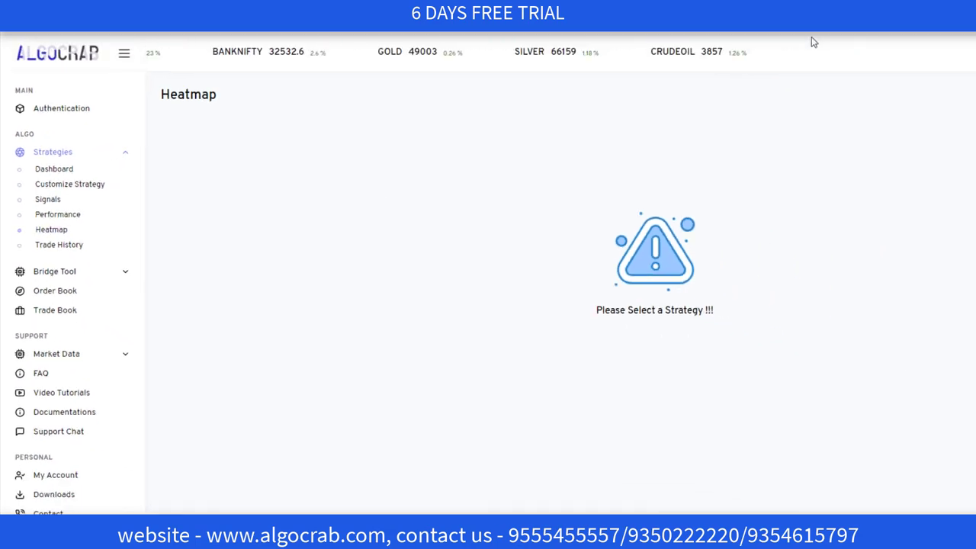
pyautogui.click(937, 107)
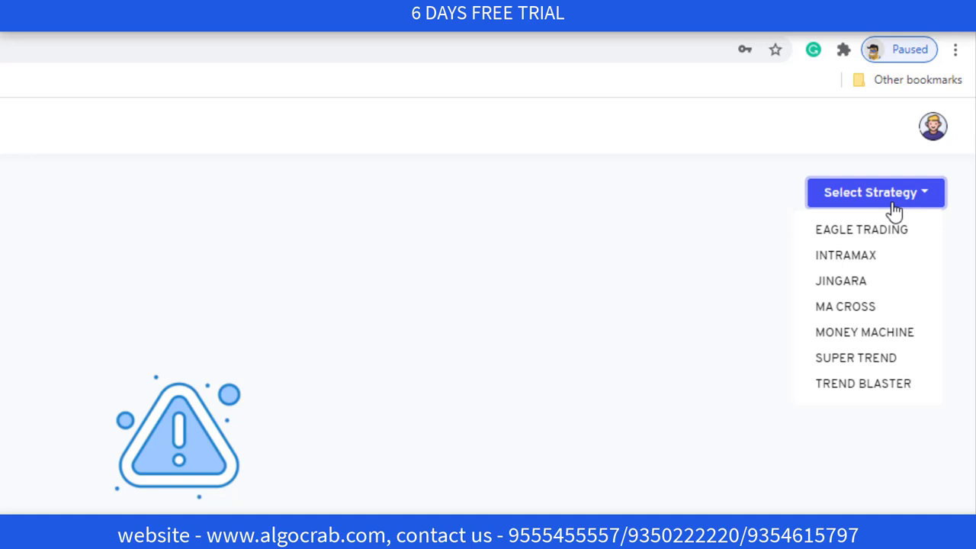
pyautogui.click(895, 336)
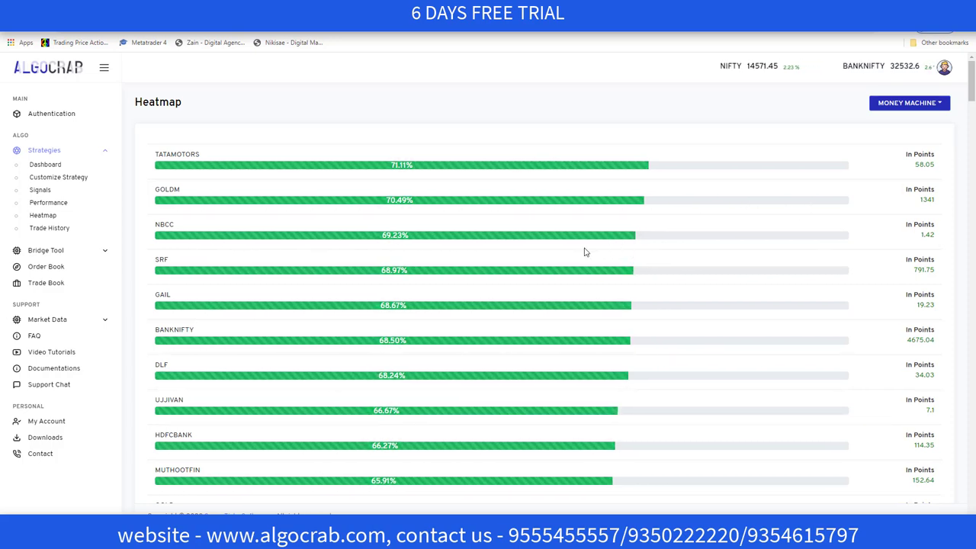
pyautogui.click(891, 102)
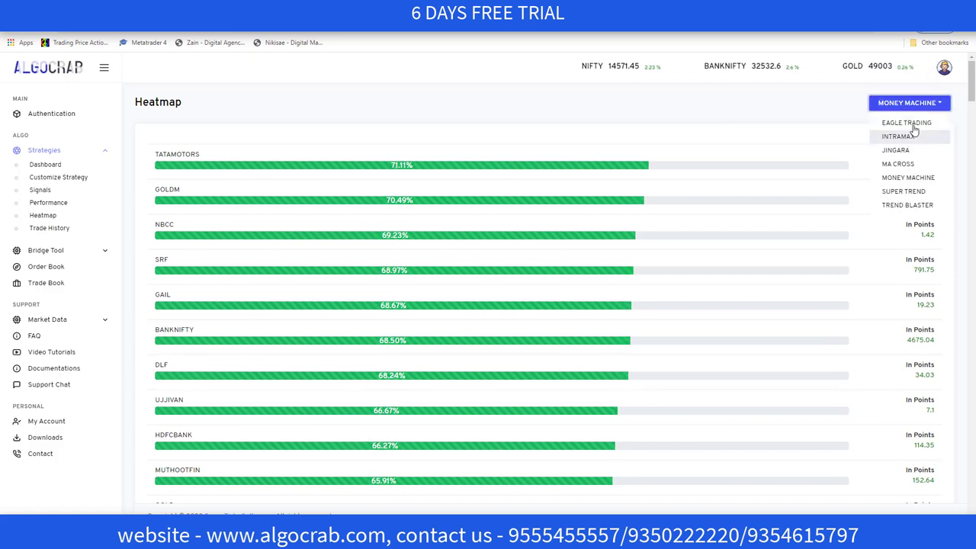
pyautogui.click(909, 123)
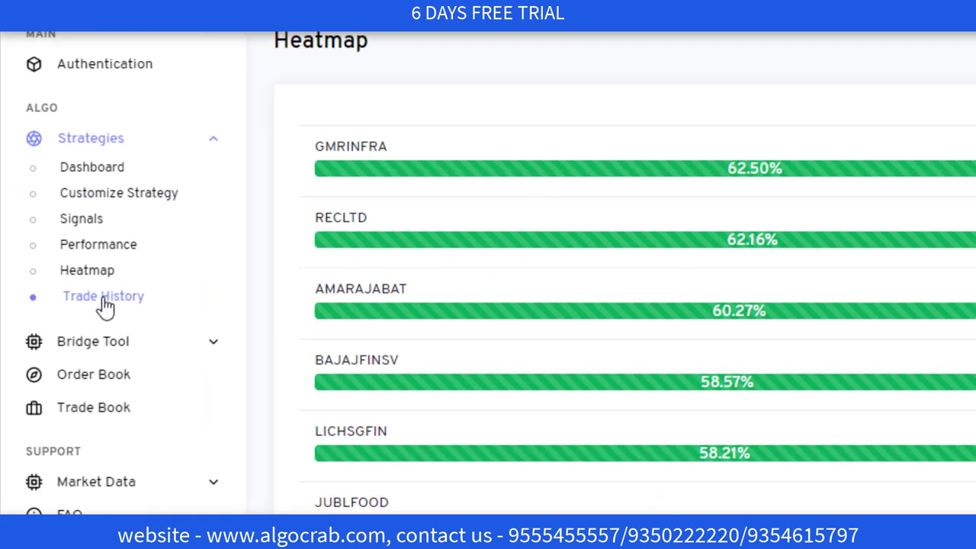
# Go from Trade History to Customize Strategy and start a new symbol with Create a Symbol
pyautogui.click(104, 303)
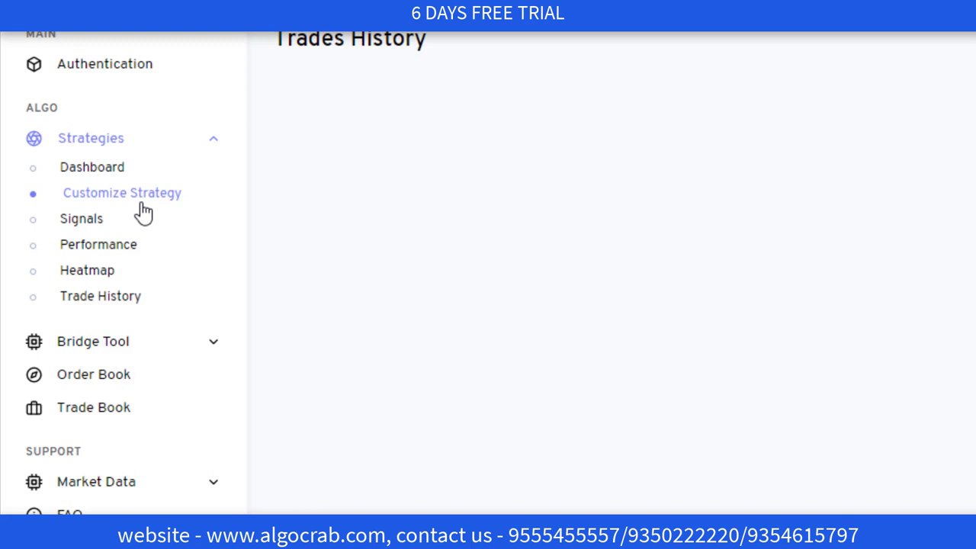
pyautogui.scroll(1, 144, 212)
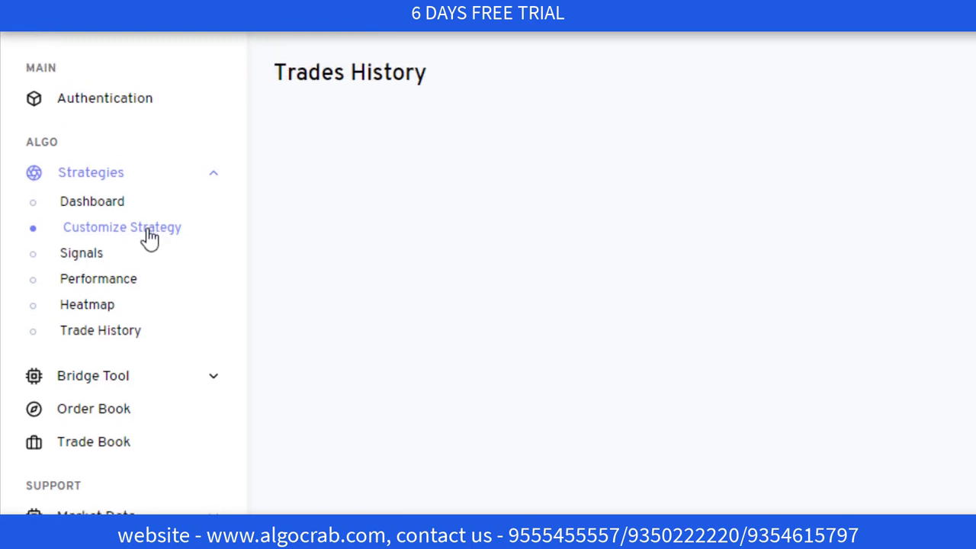
pyautogui.click(148, 239)
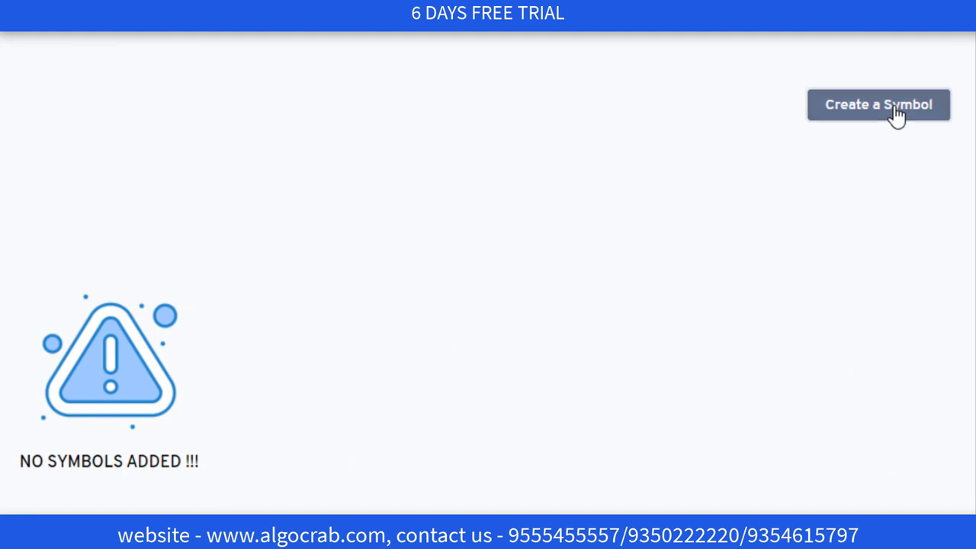
pyautogui.click(896, 114)
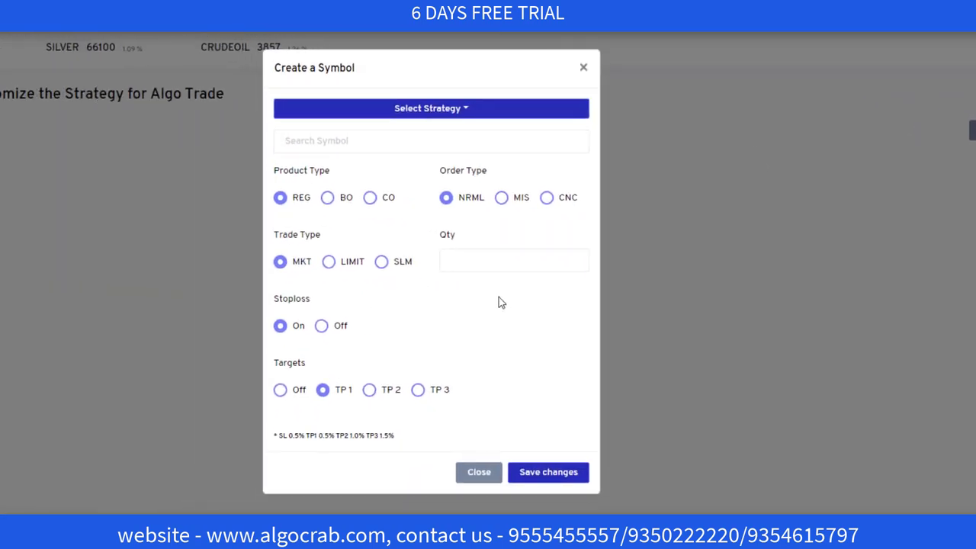
# Assign the Money Machine strategy and pick GOLDM21JANFUT from a GOLDM search
pyautogui.click(452, 112)
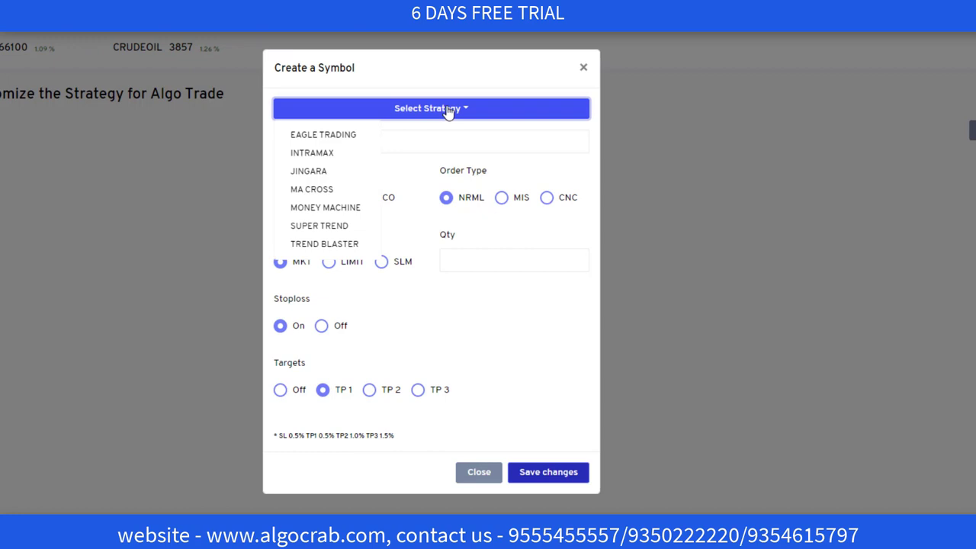
pyautogui.click(348, 209)
pyautogui.click(355, 143)
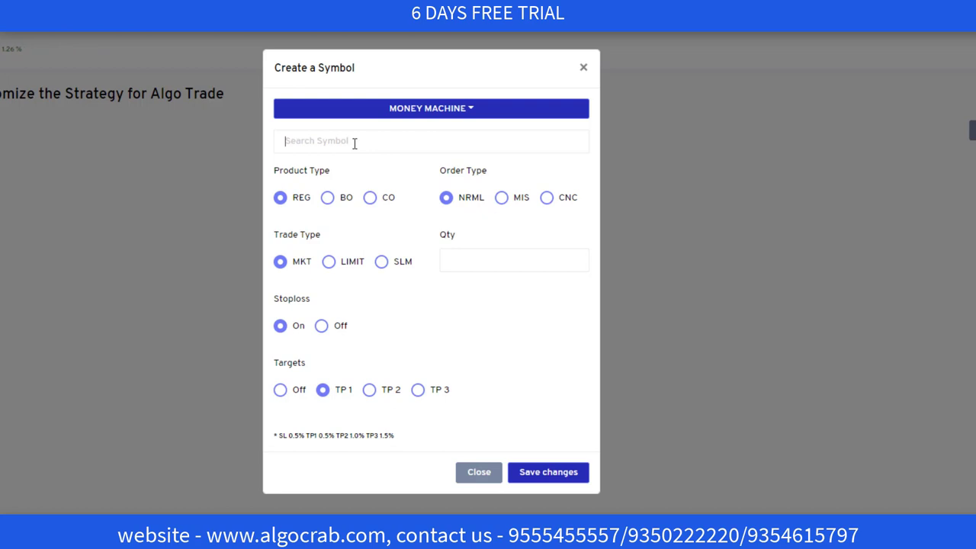
pyautogui.write('GOL')
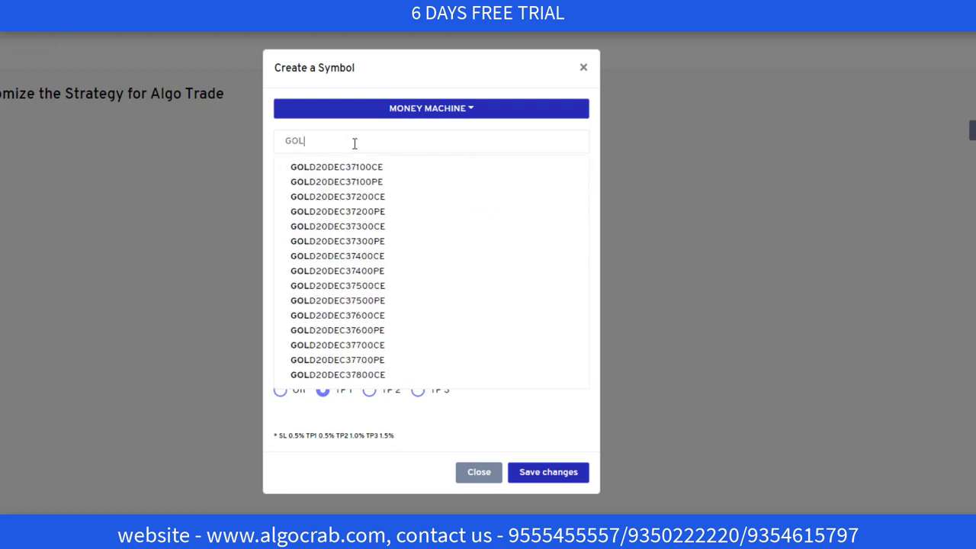
pyautogui.write('DM')
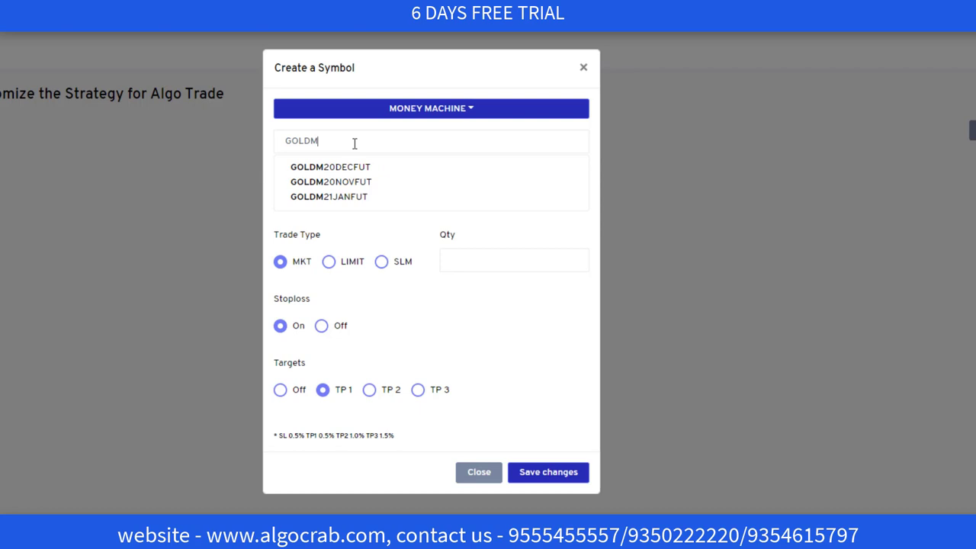
pyautogui.click(359, 199)
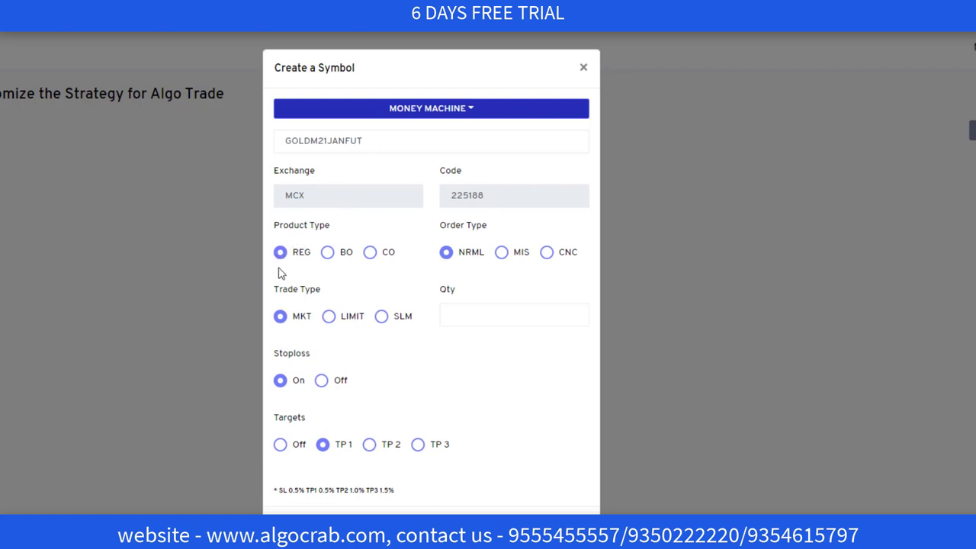
# Set order type MIS and quantity 1, then save the GOLDM21JANFUT symbol
pyautogui.click(503, 256)
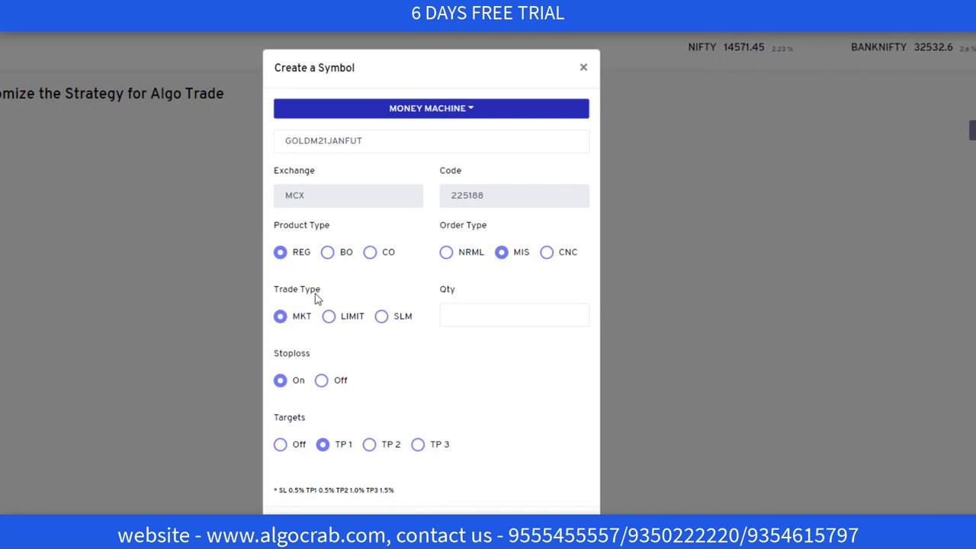
pyautogui.click(472, 314)
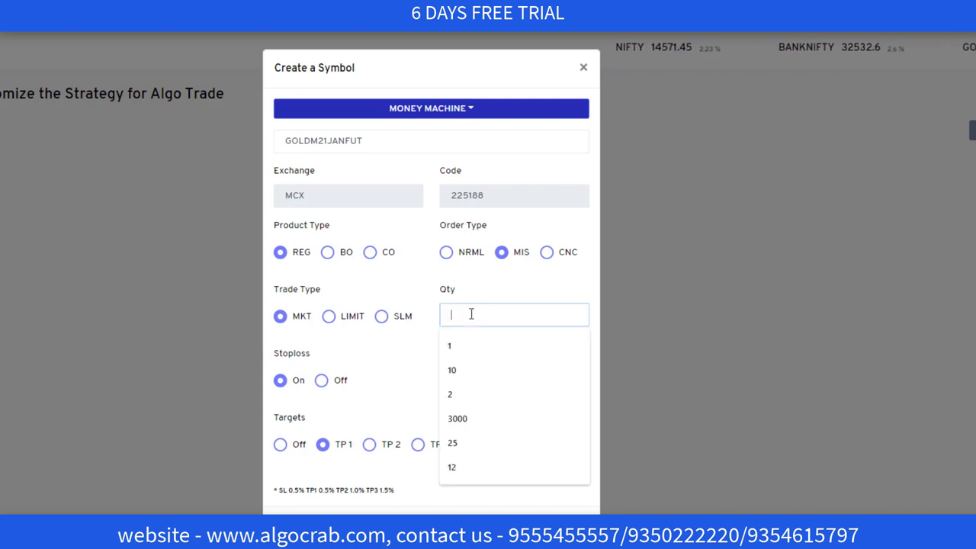
pyautogui.write('1')
pyautogui.click(334, 405)
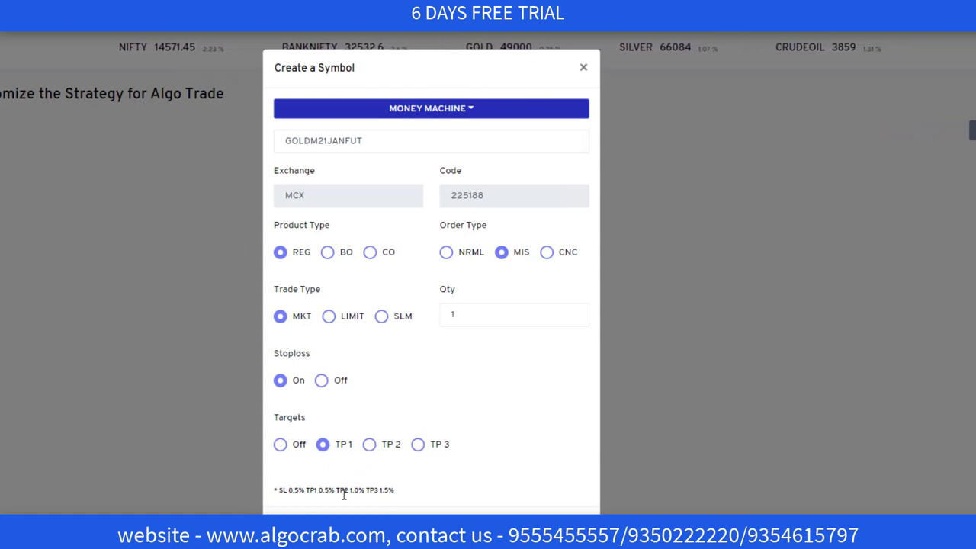
pyautogui.moveTo(277, 491); pyautogui.dragTo(404, 495)
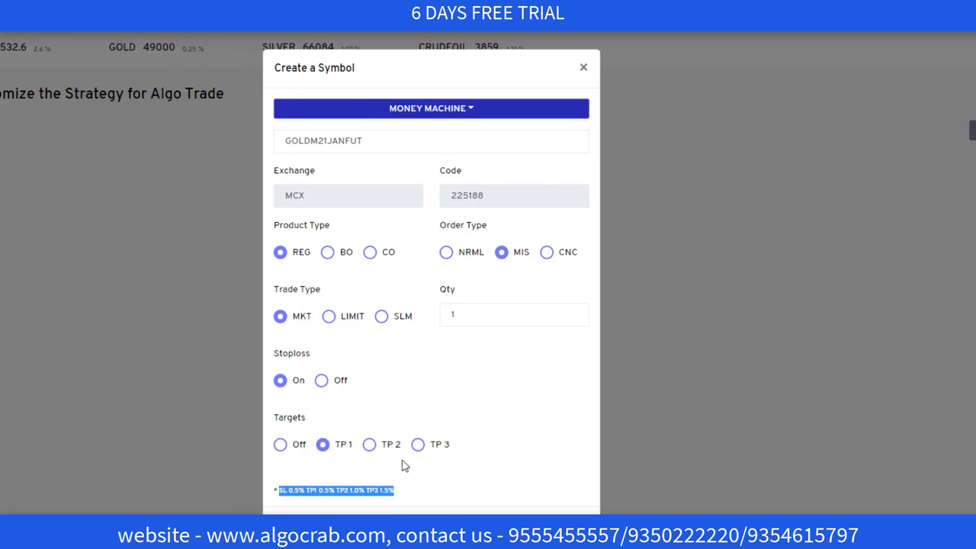
pyautogui.click(333, 481)
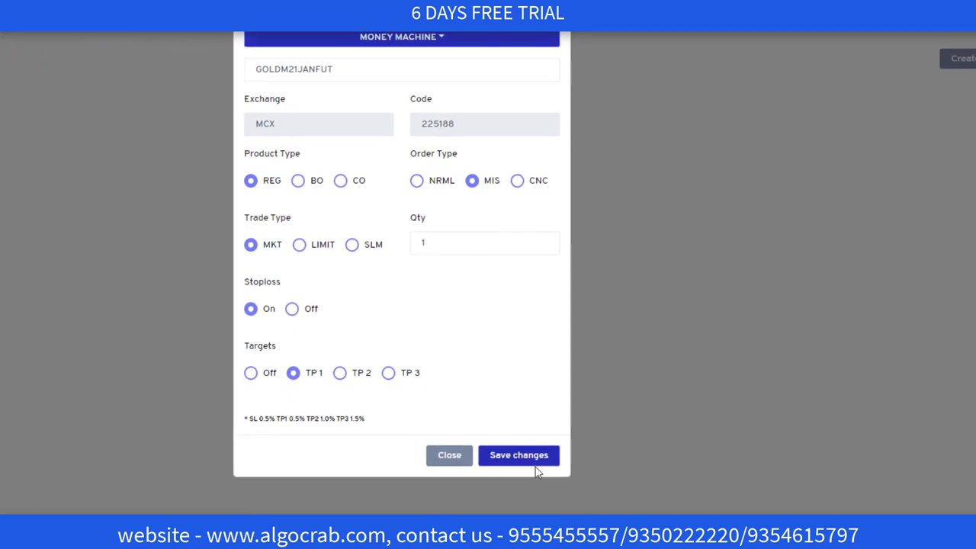
pyautogui.click(512, 440)
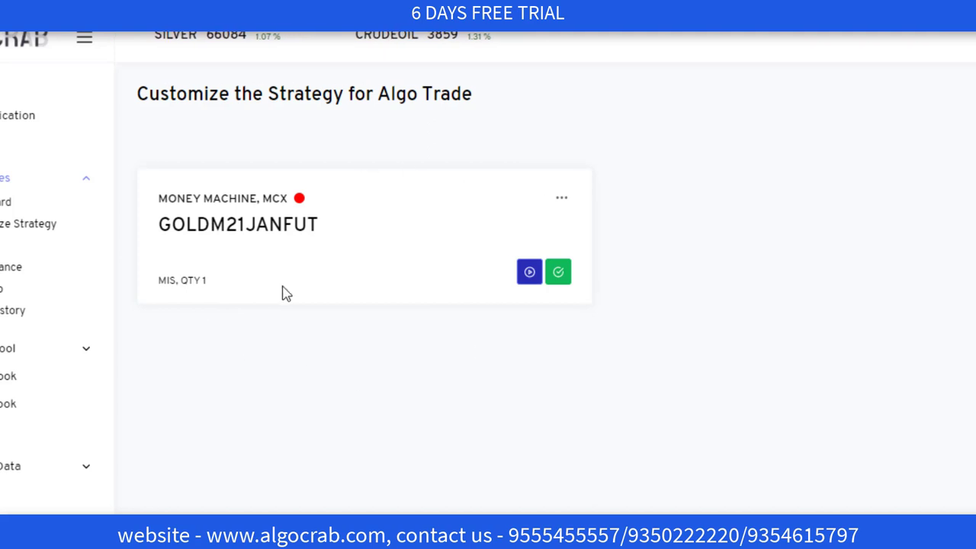
# Start algo trading on the GOLDM21JANFUT card and open its edit/delete menu
pyautogui.click(530, 275)
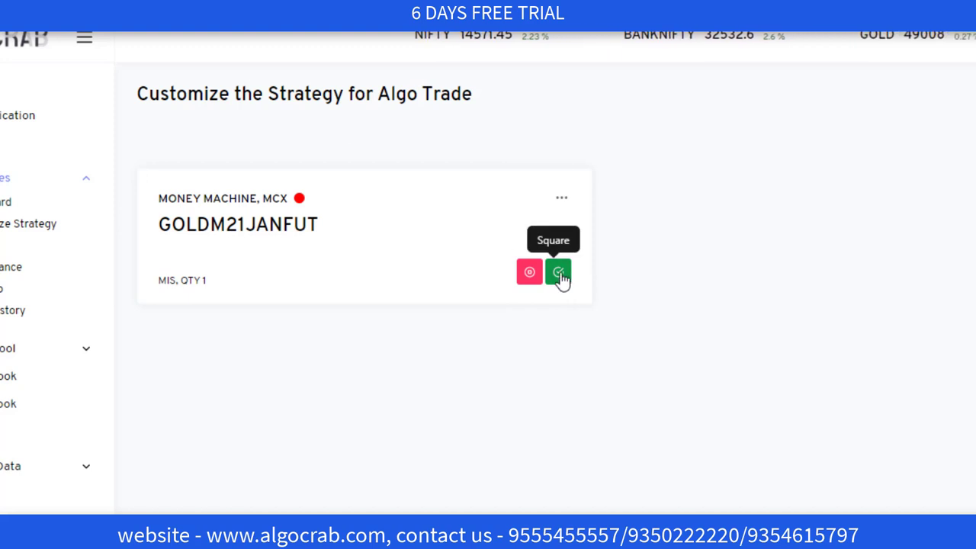
pyautogui.click(562, 200)
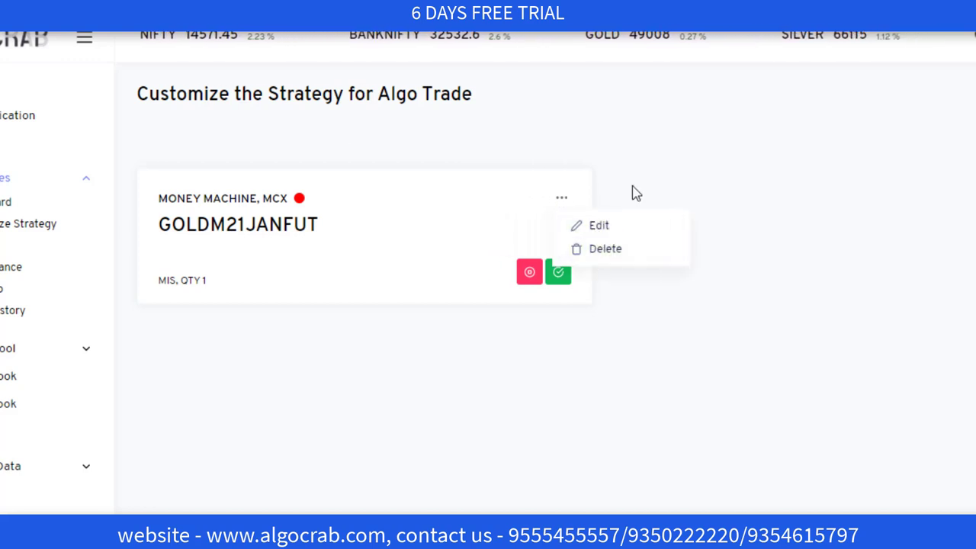
pyautogui.click(595, 232)
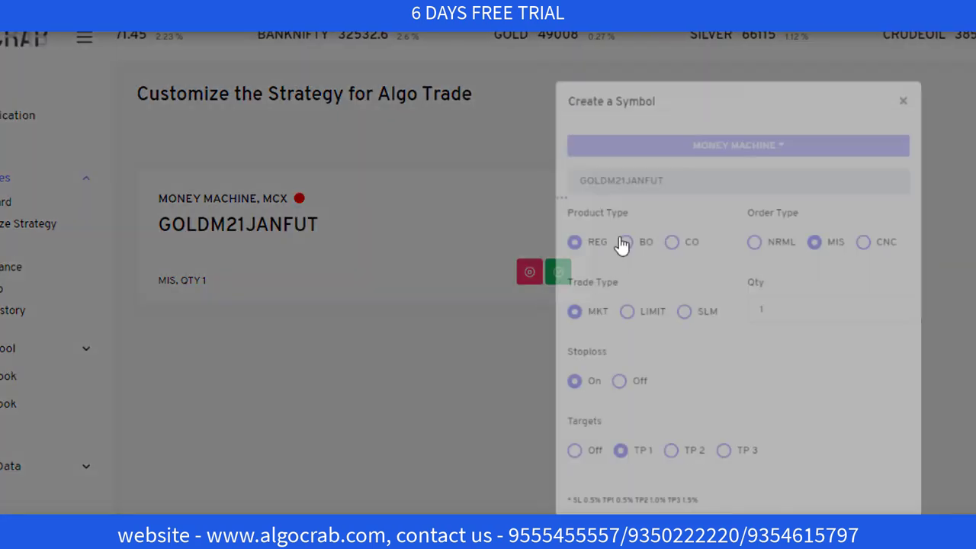
pyautogui.click(934, 61)
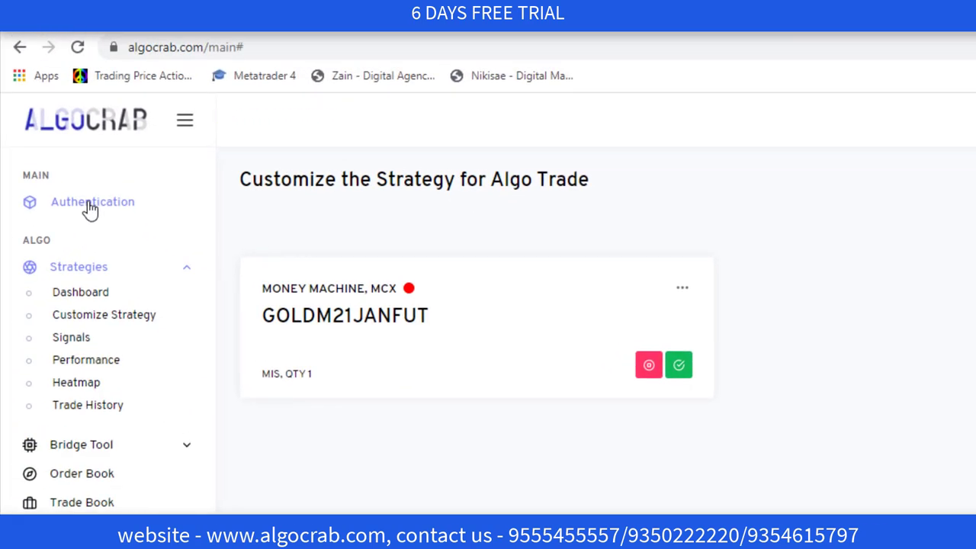
# View the Authentication form, then return to the dashboard showing 13843 signals and 47.77% accuracy
pyautogui.click(90, 209)
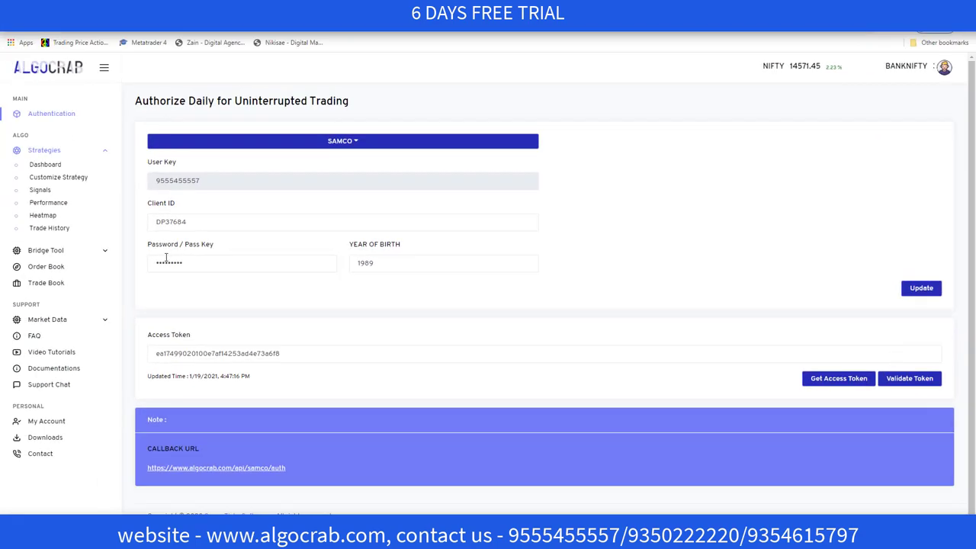
pyautogui.click(38, 164)
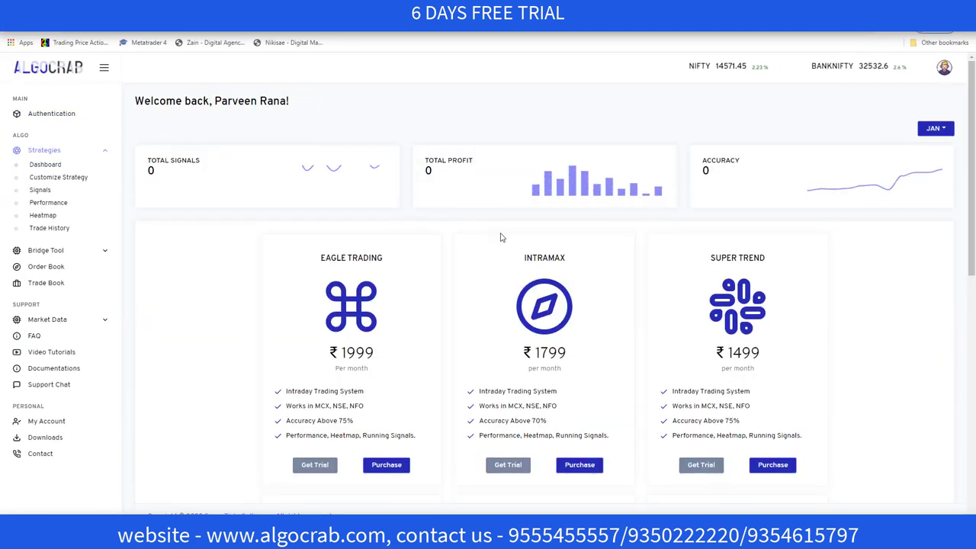
pyautogui.scroll(-2, 391, 238)
pyautogui.scroll(2, 392, 237)
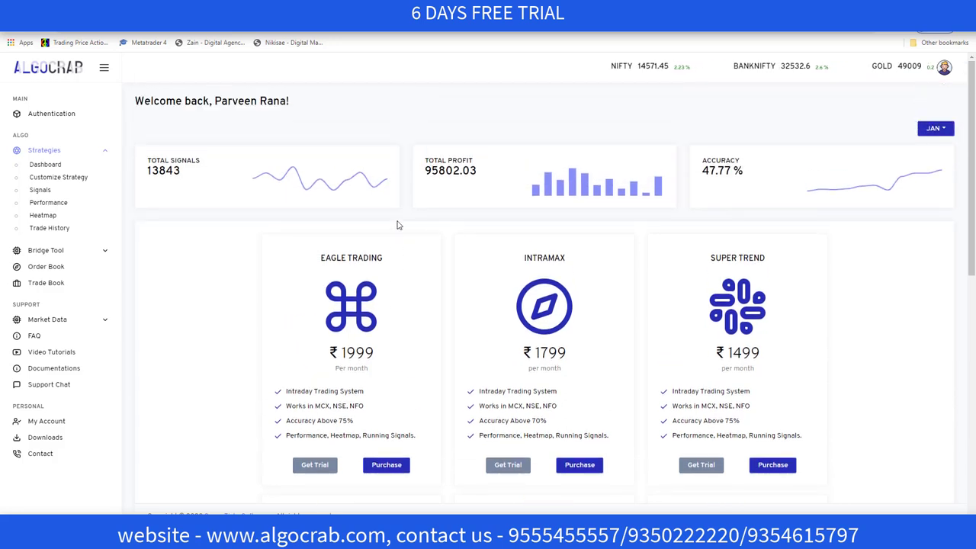